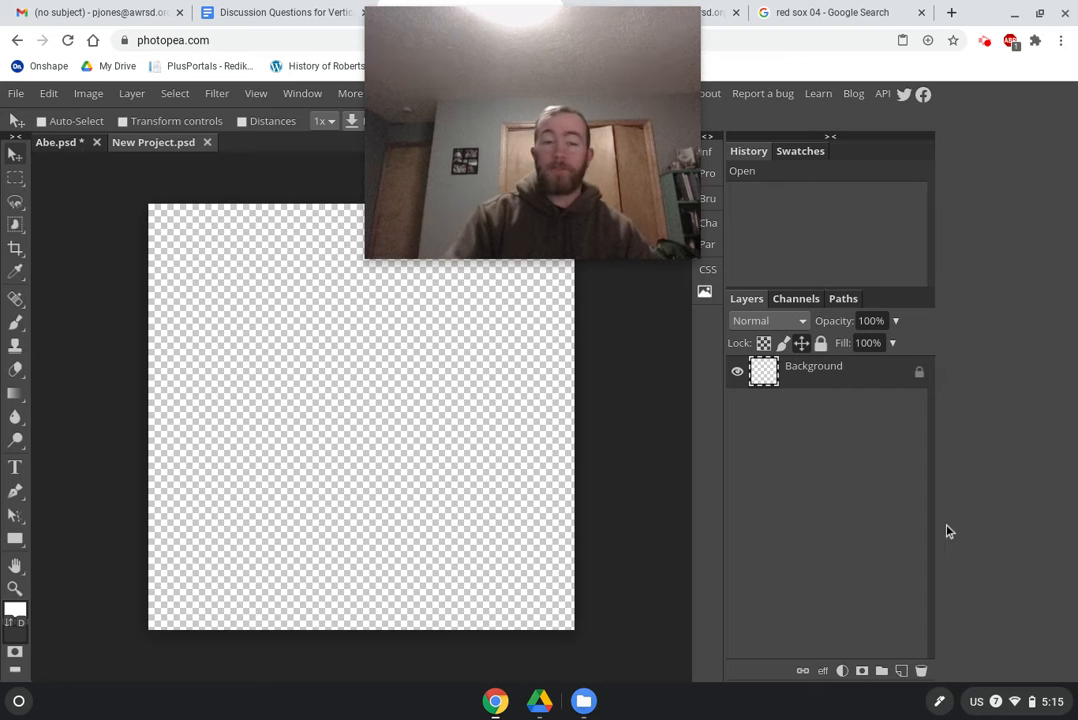
mouse_move(677, 224)
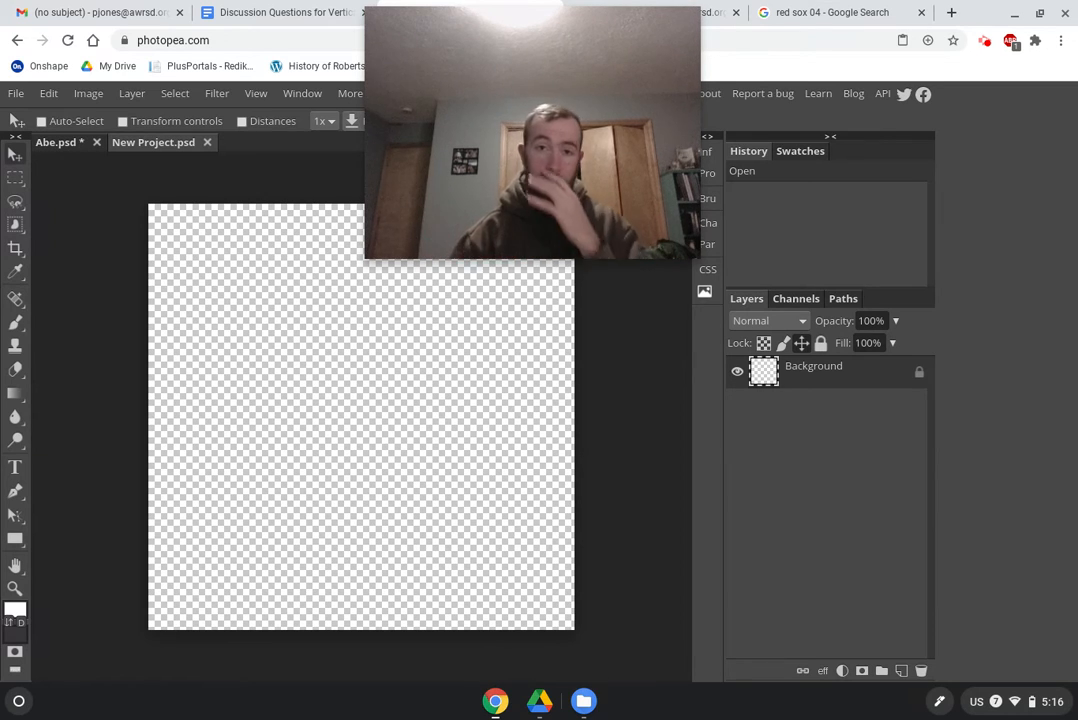
mouse_move(532, 150)
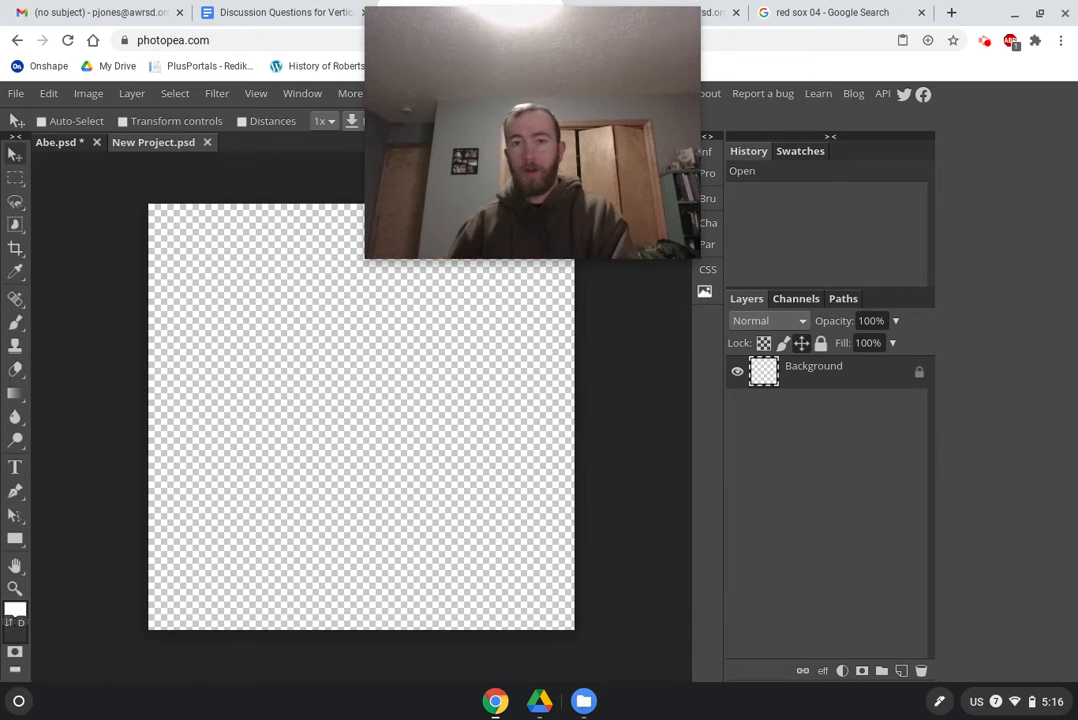
mouse_move(380, 24)
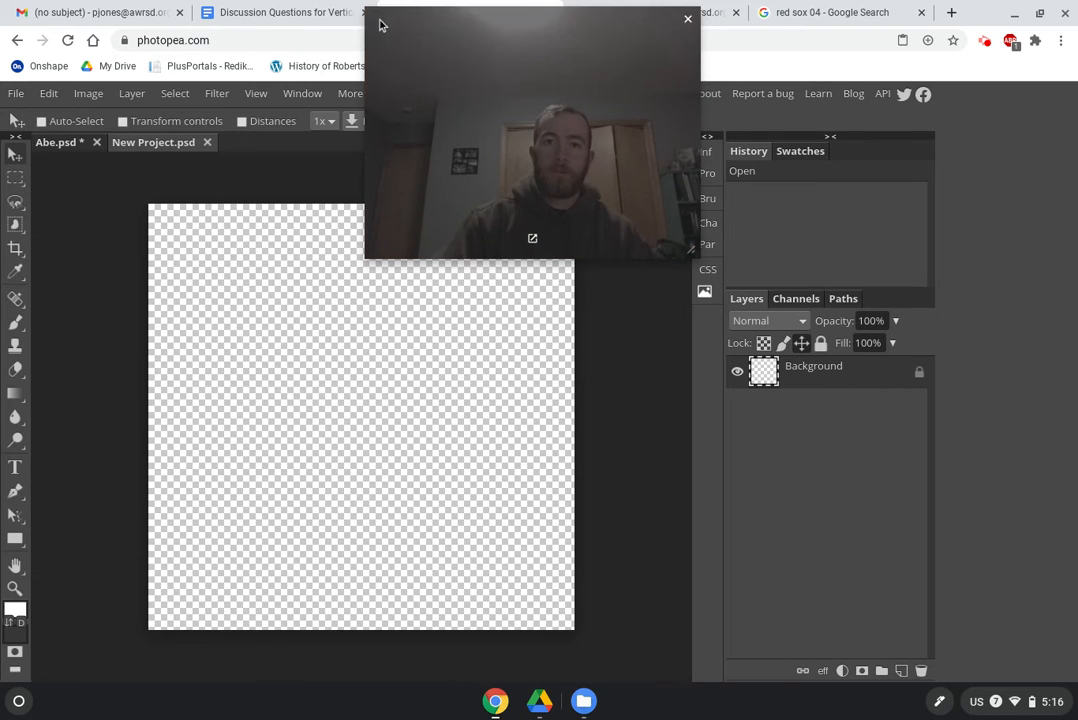
drag(375, 20, 482, 20)
drag(597, 125, 597, 127)
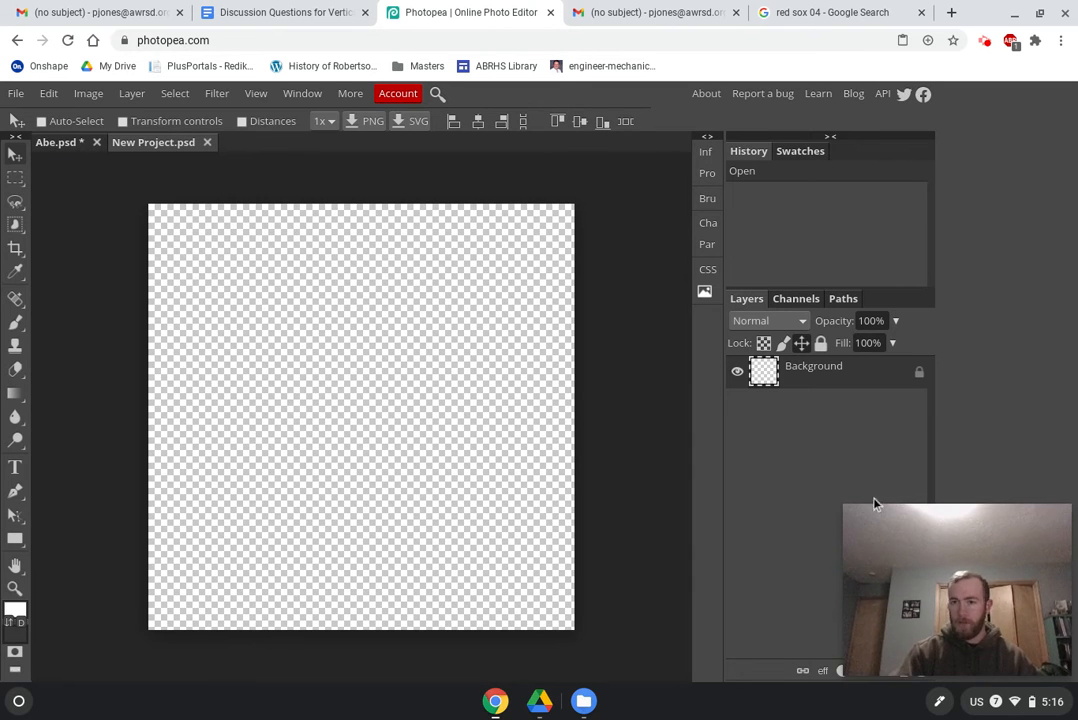
Step: Review the ballpark photo in the Gmail message and the 2004 Red Sox celebration photo in Google Images, and return to Photopea
click(658, 8)
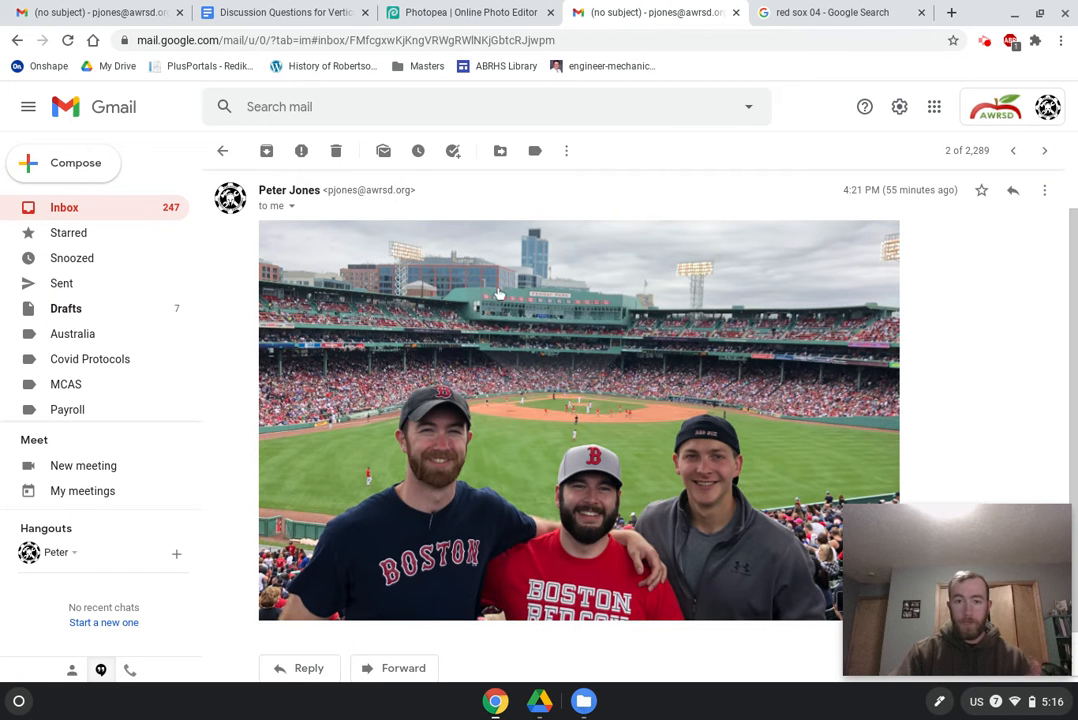
click(805, 8)
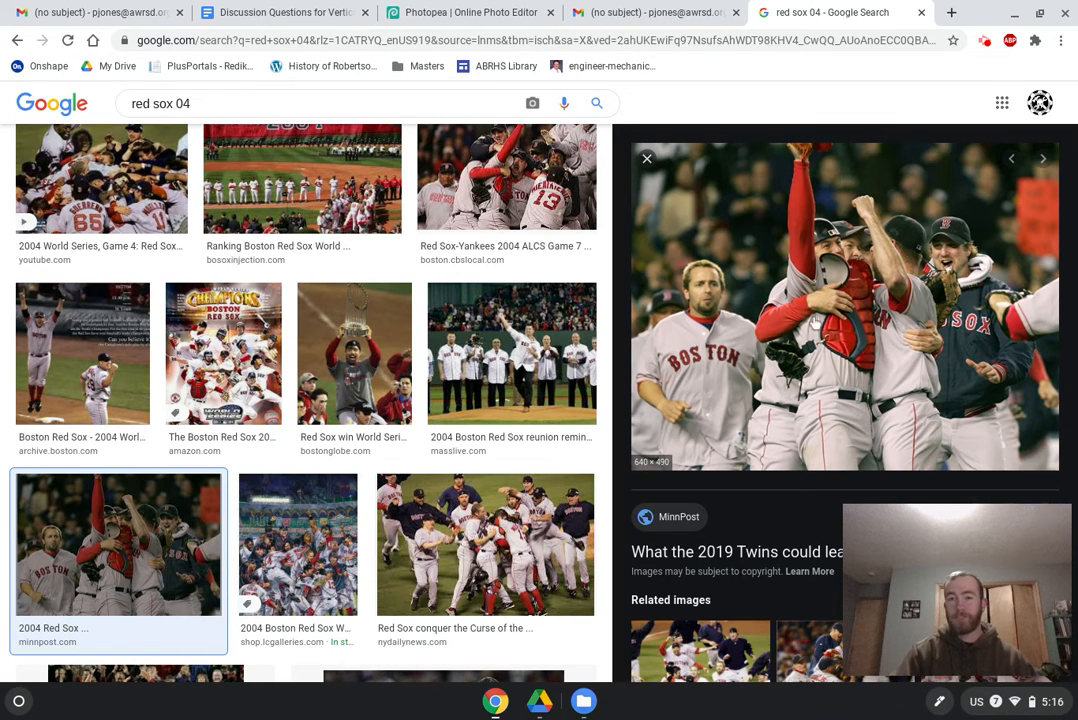
click(655, 12)
right_click(507, 429)
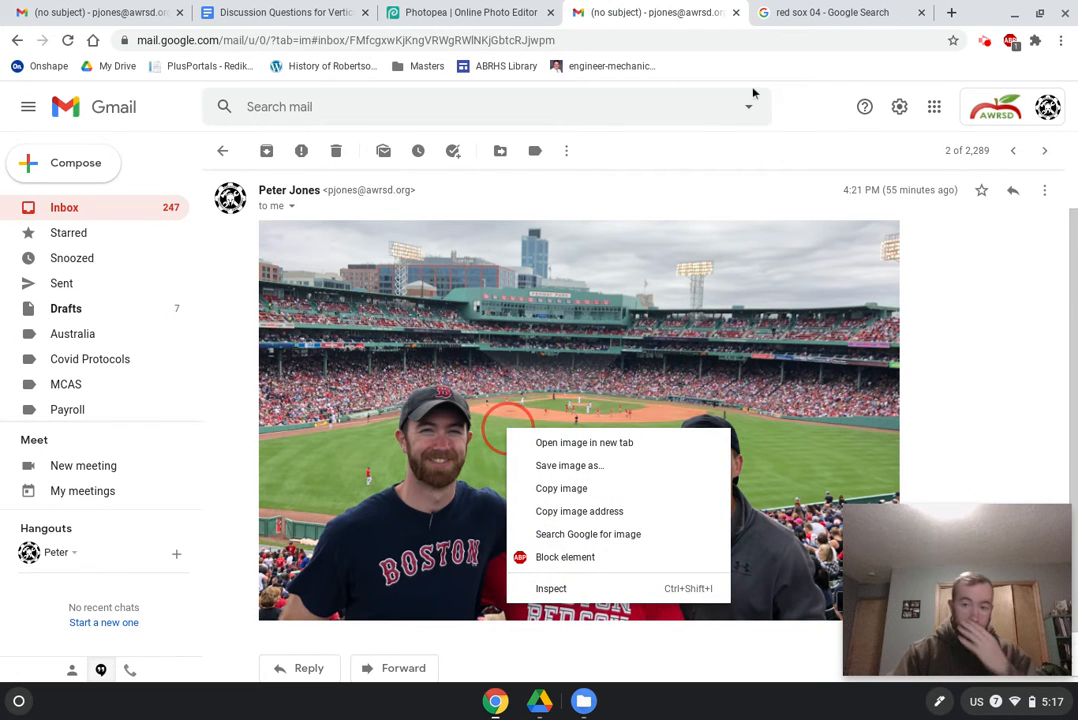
click(810, 6)
click(808, 18)
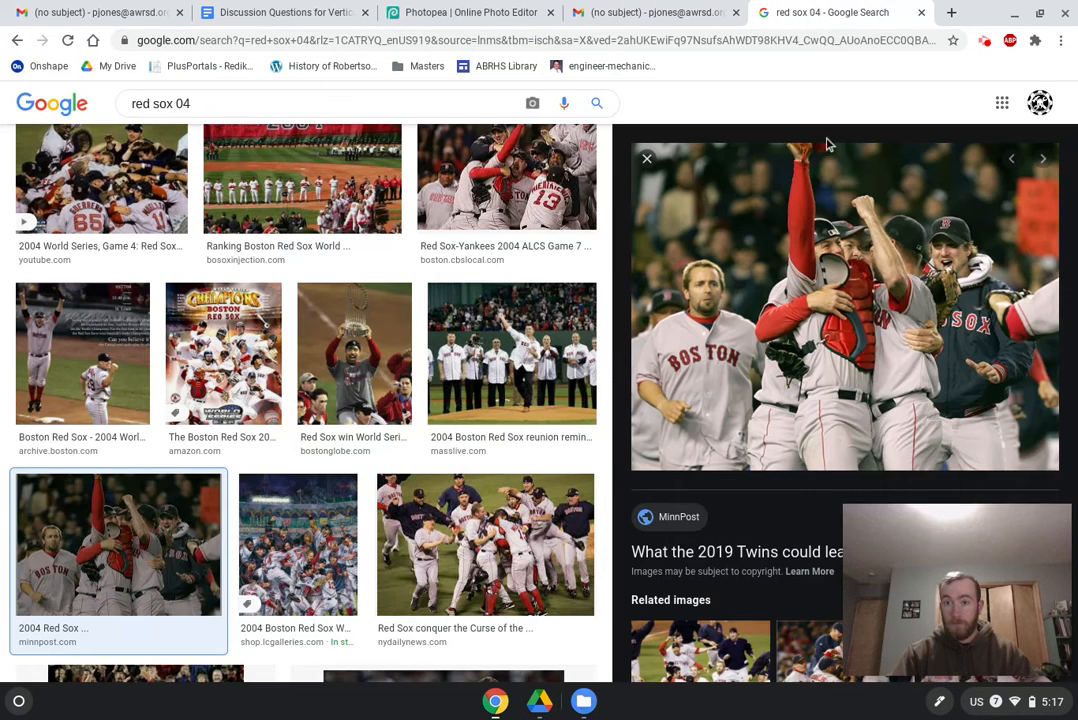
right_click(832, 251)
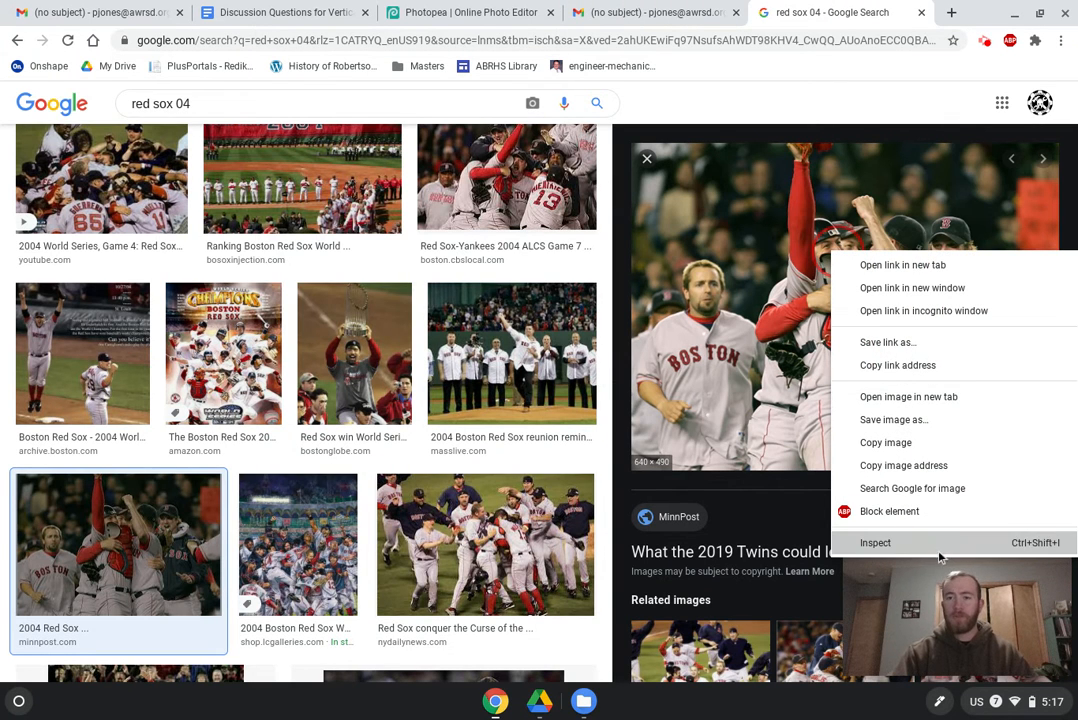
click(506, 8)
click(500, 12)
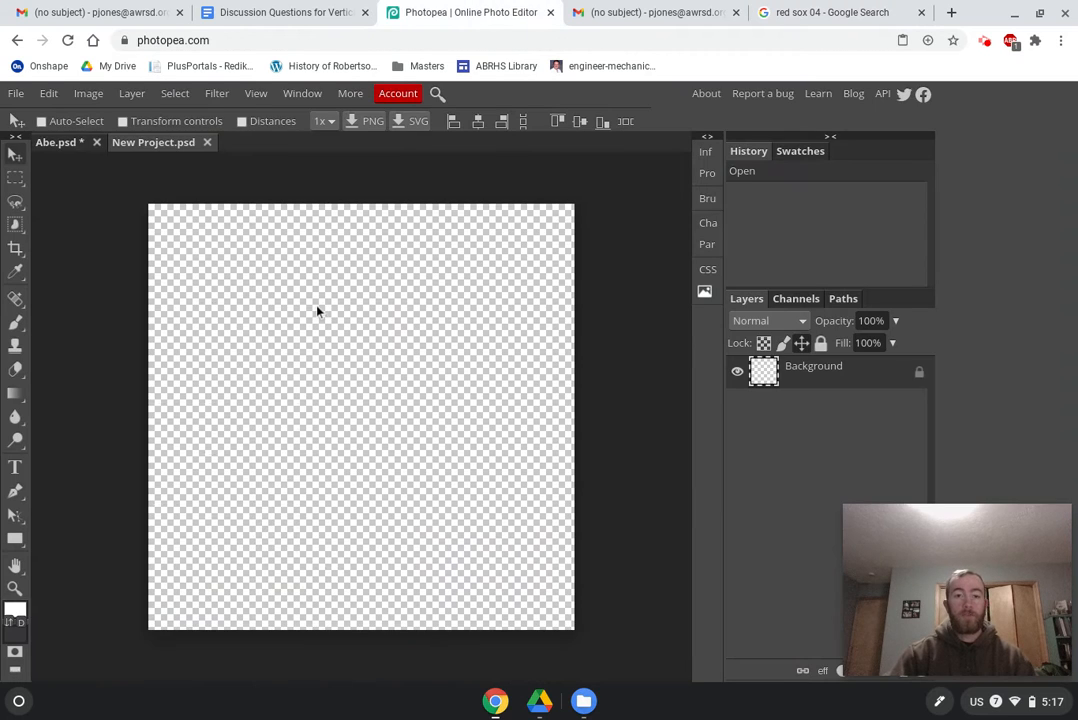
Step: Create a new 1080 x 1080 px project from the Instagram preset
click(17, 98)
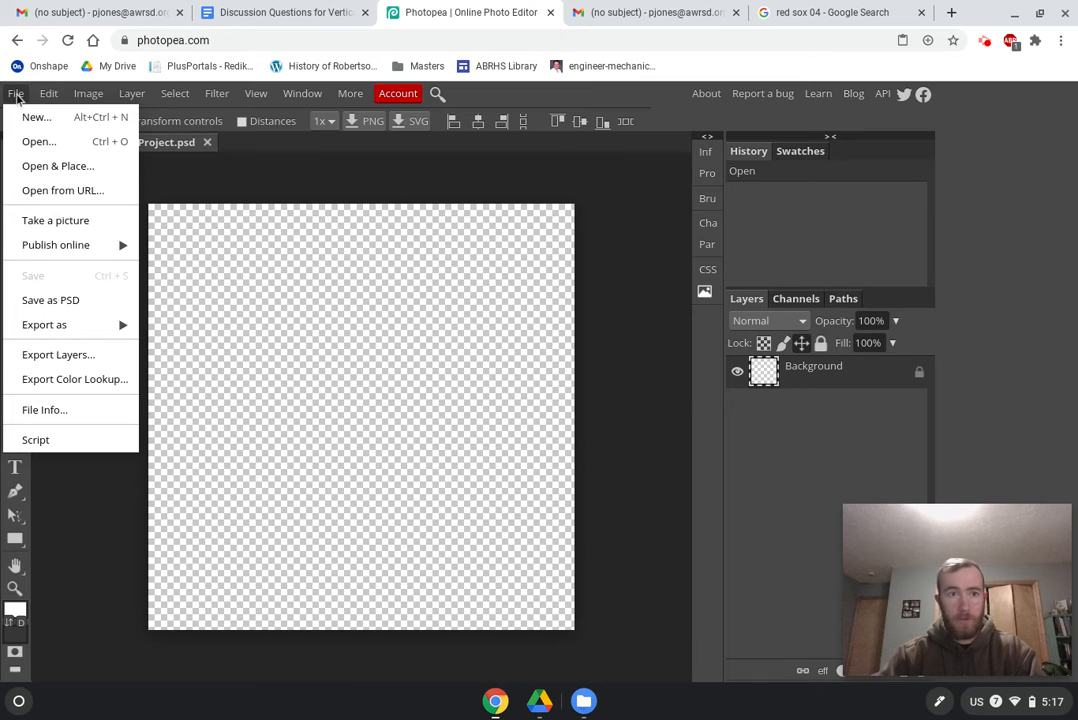
click(30, 117)
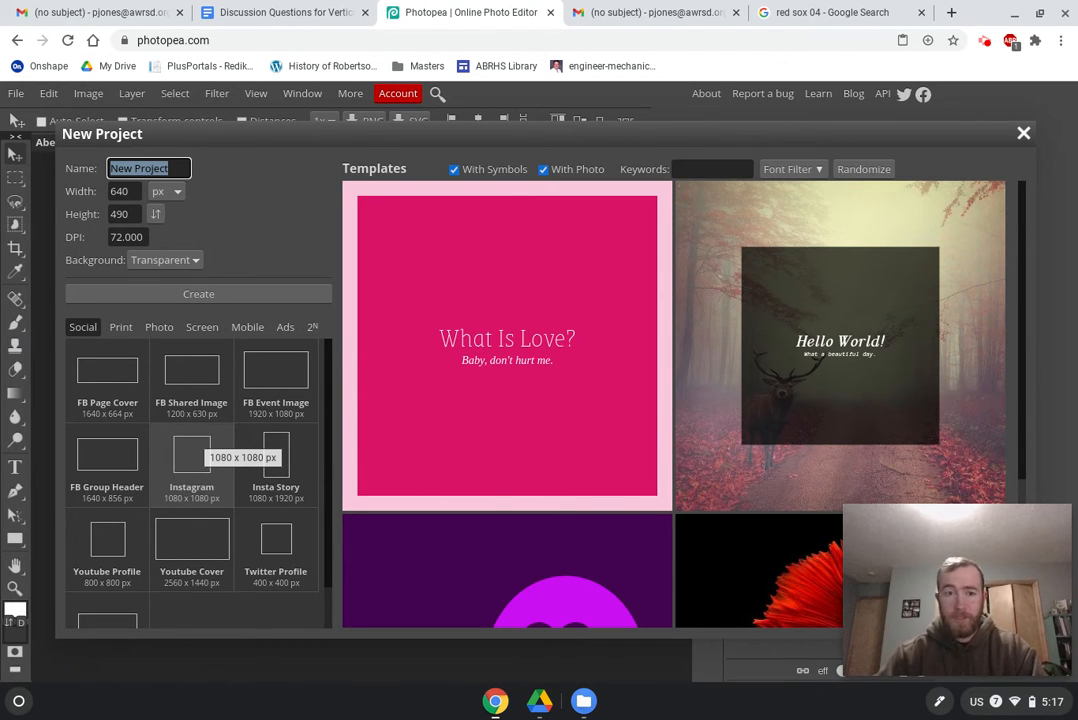
click(205, 484)
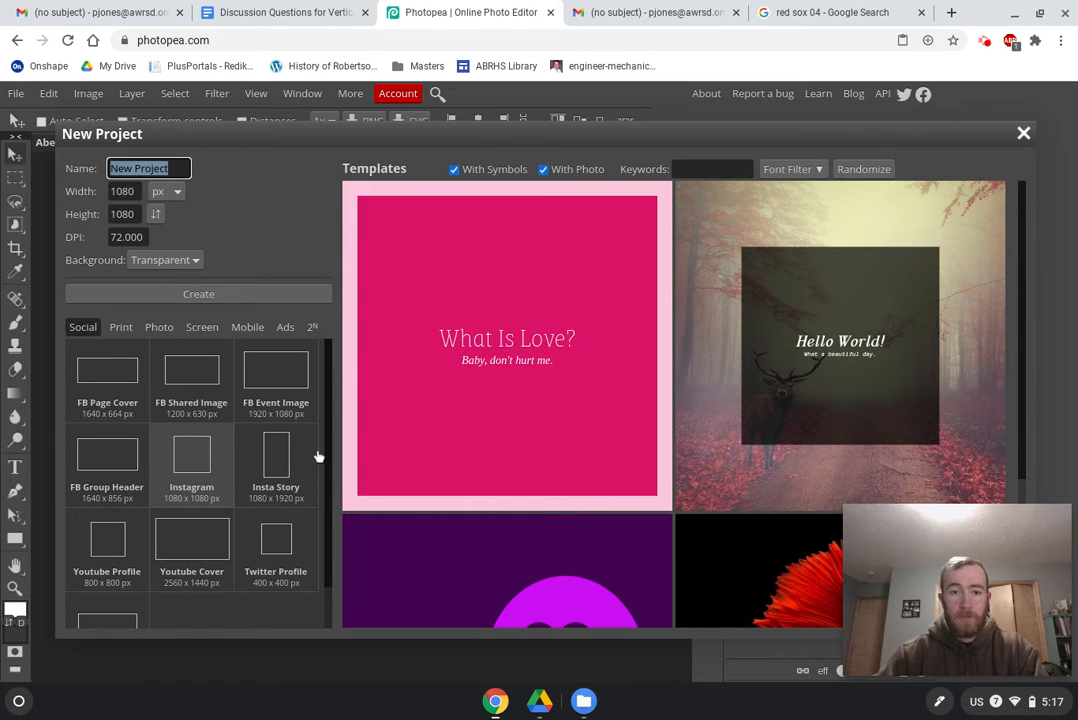
mouse_move(939, 527)
mouse_down()
mouse_move(770, 467)
mouse_move(939, 529)
mouse_up()
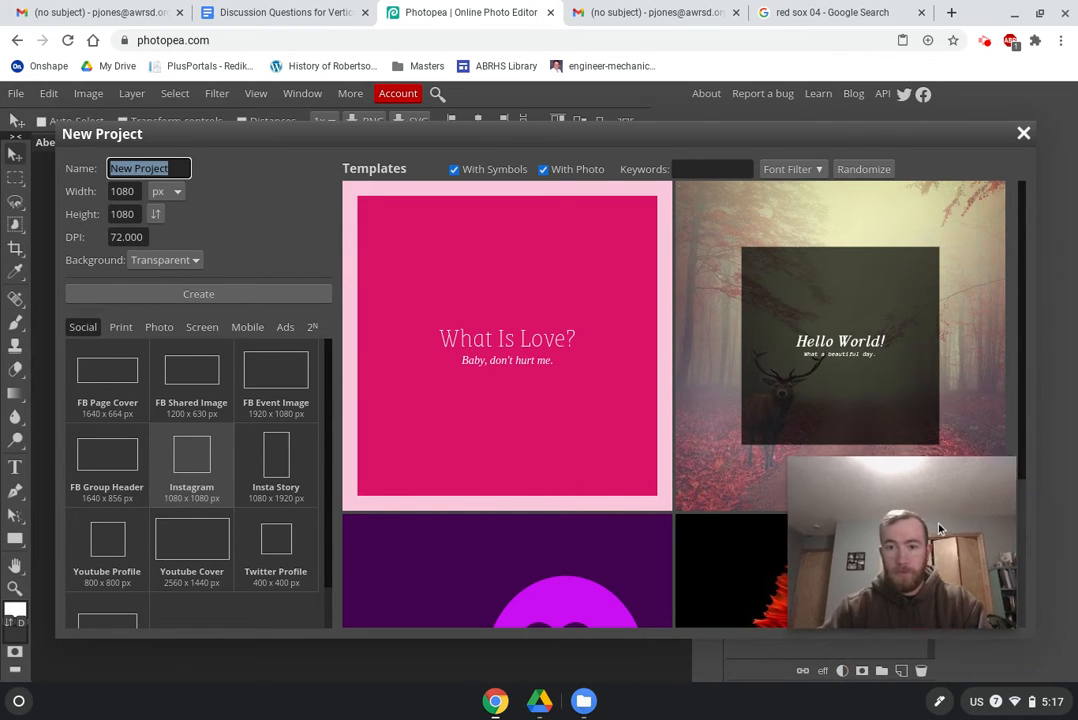
click(168, 296)
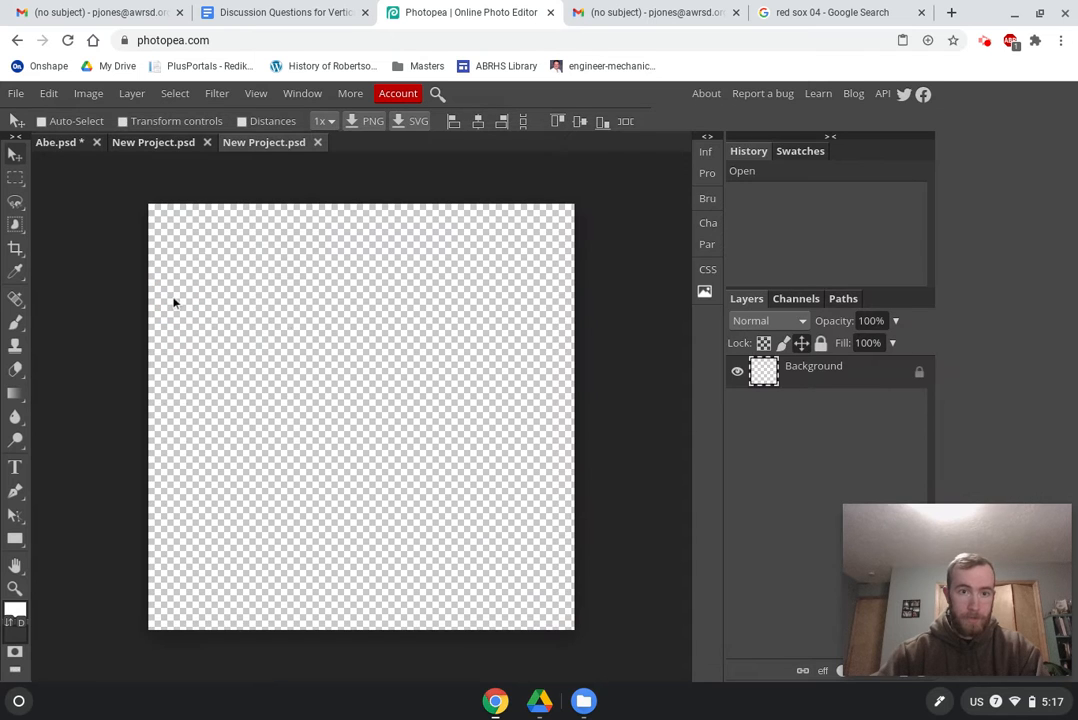
Step: Place Sox.jpg from Downloads into the new project at its default size and position
click(13, 90)
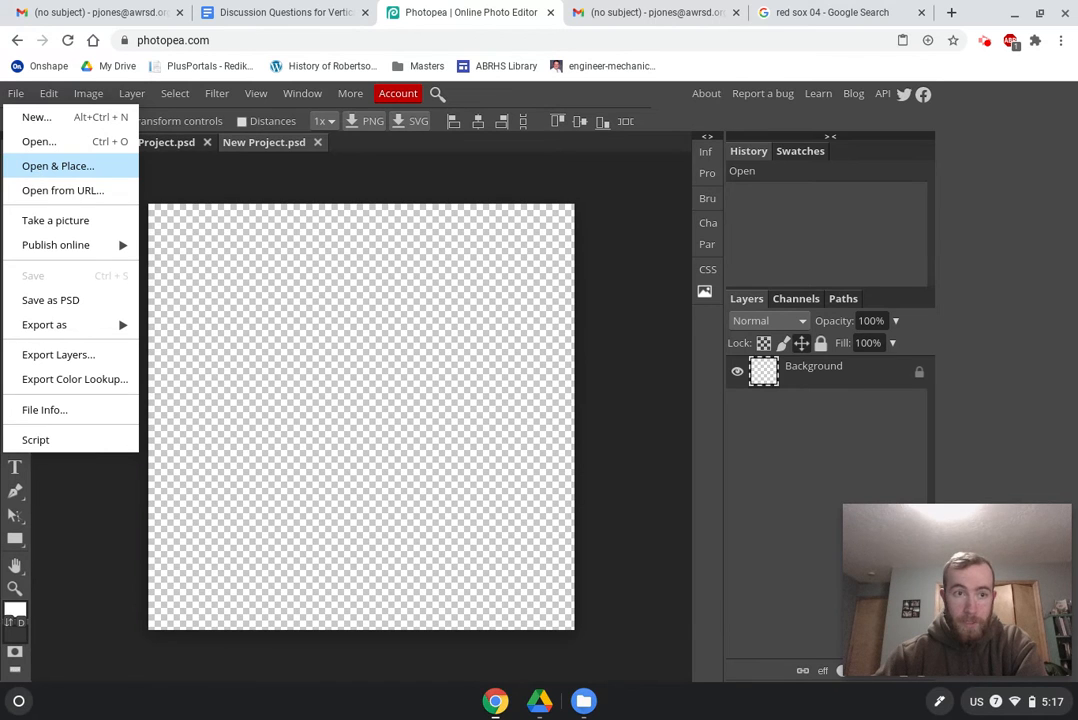
click(58, 166)
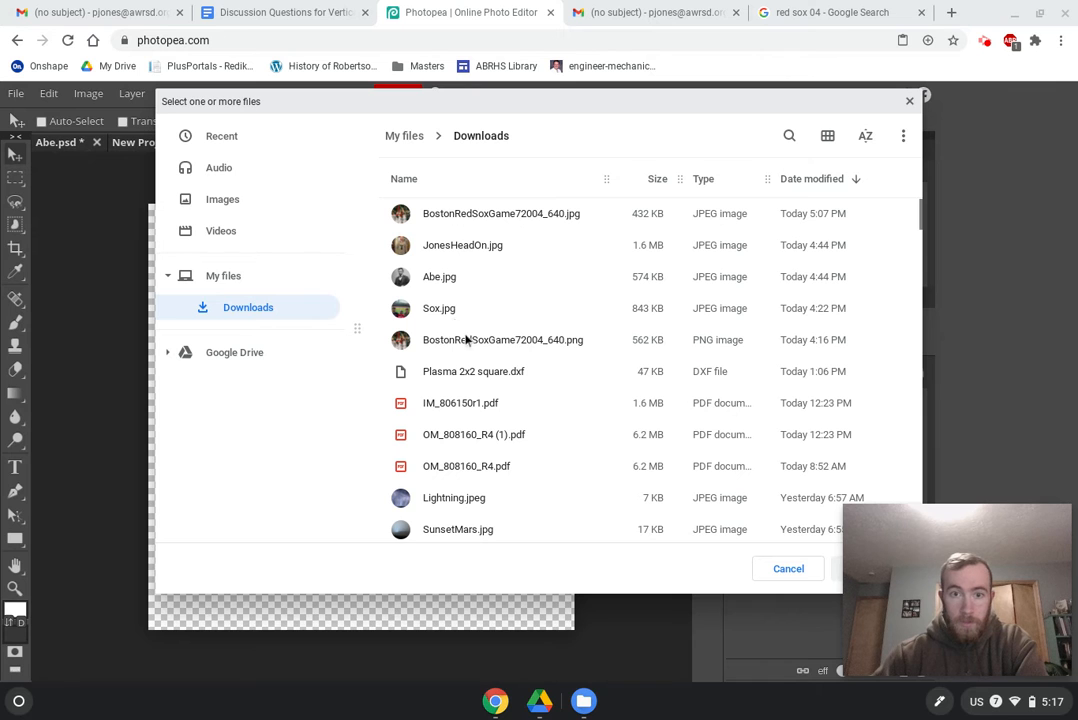
click(490, 318)
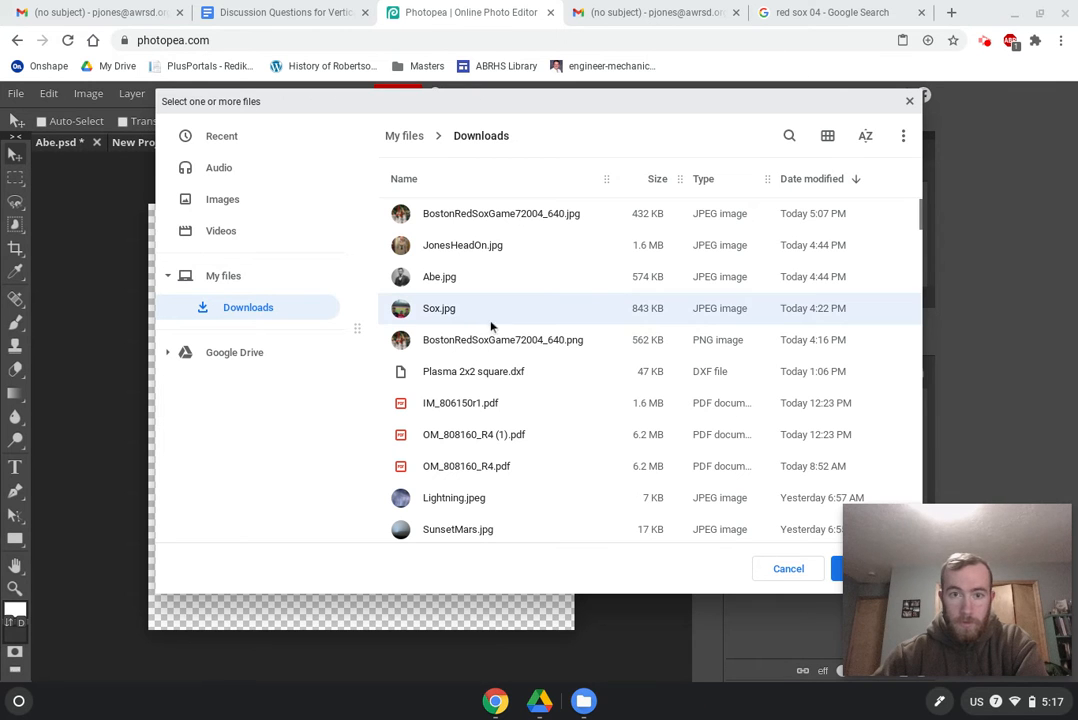
drag(905, 540, 945, 358)
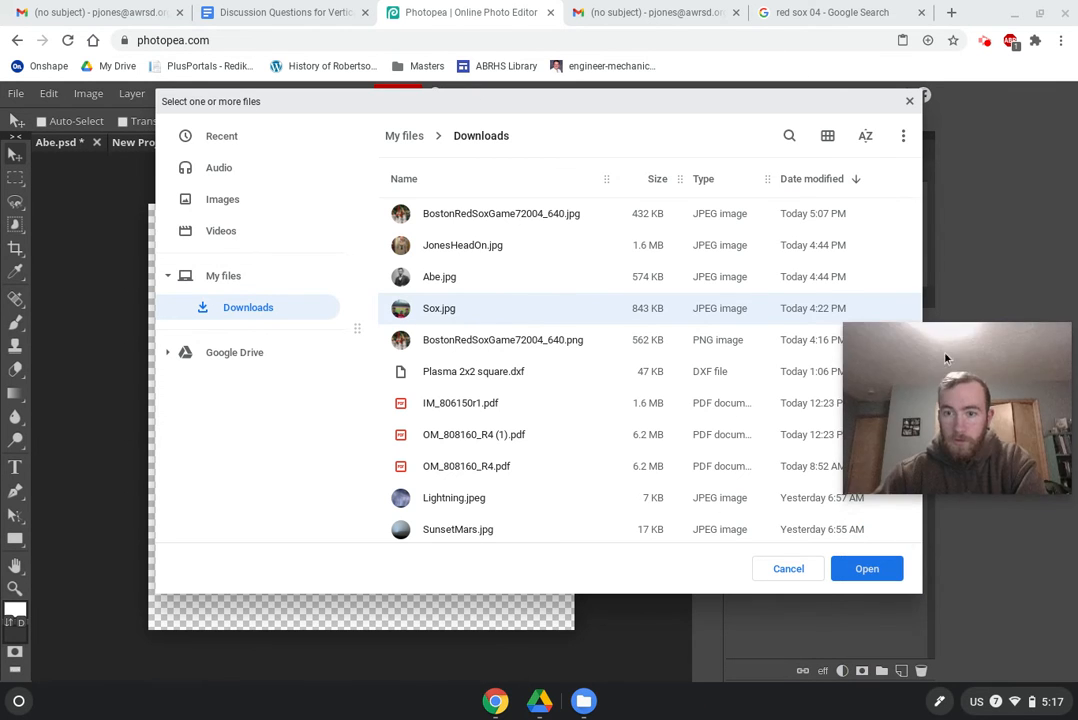
click(867, 569)
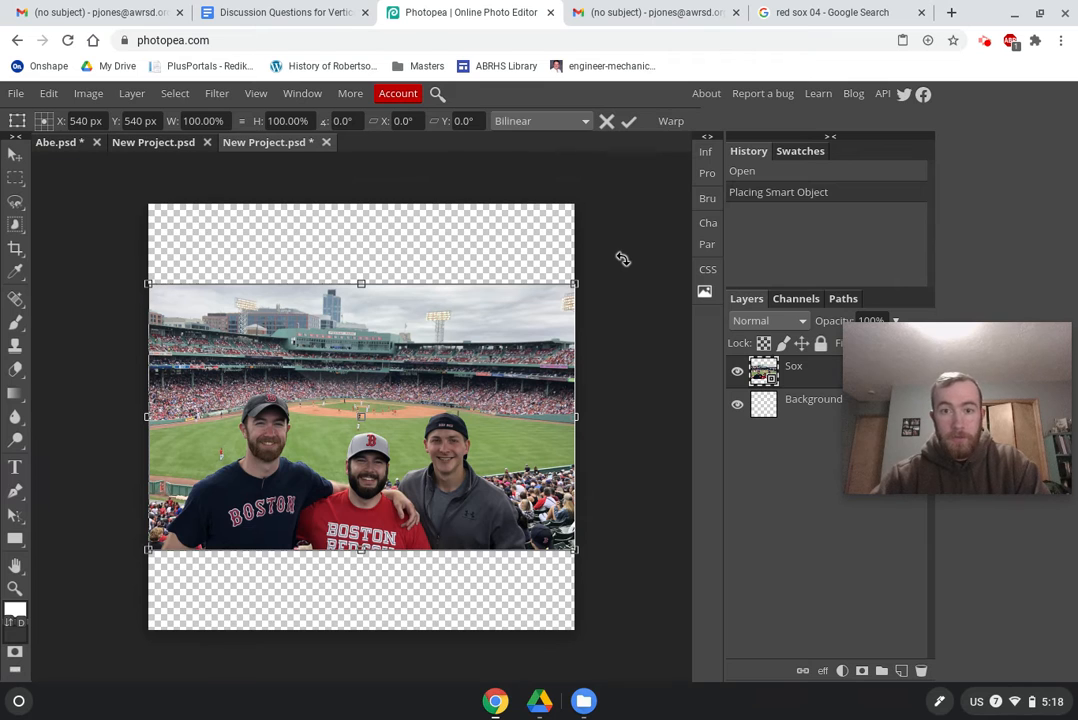
key(Return)
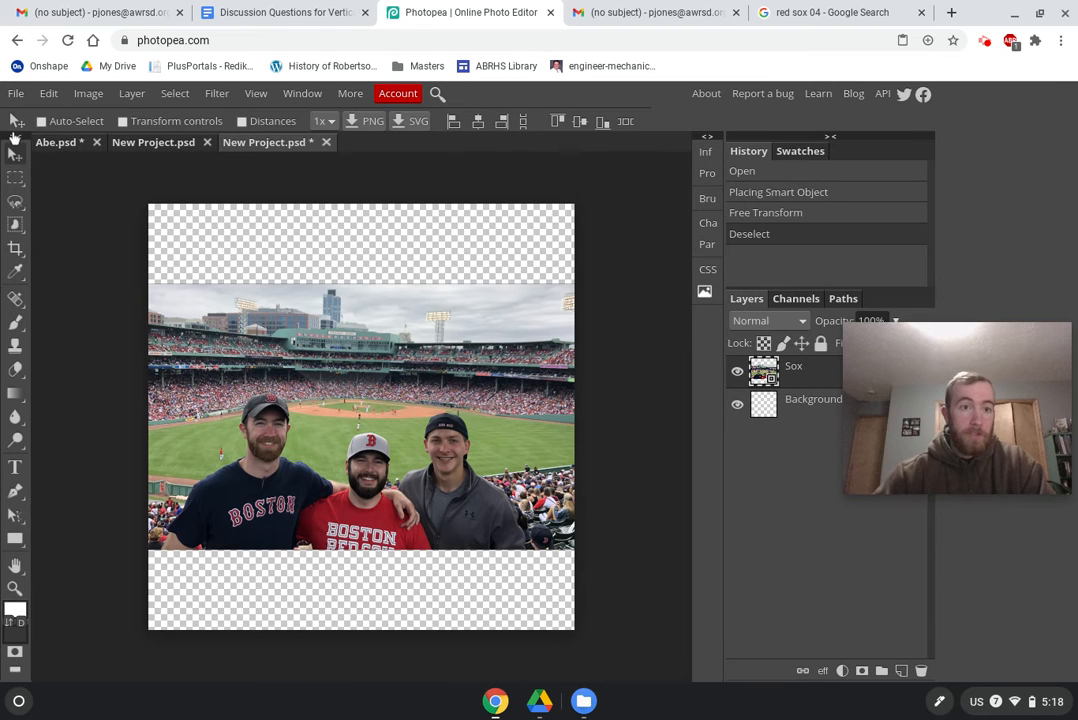
Step: Open BostonRedSoxGame72004_640.png as a separate document, view it, and return to the project containing the Sox photo
click(16, 93)
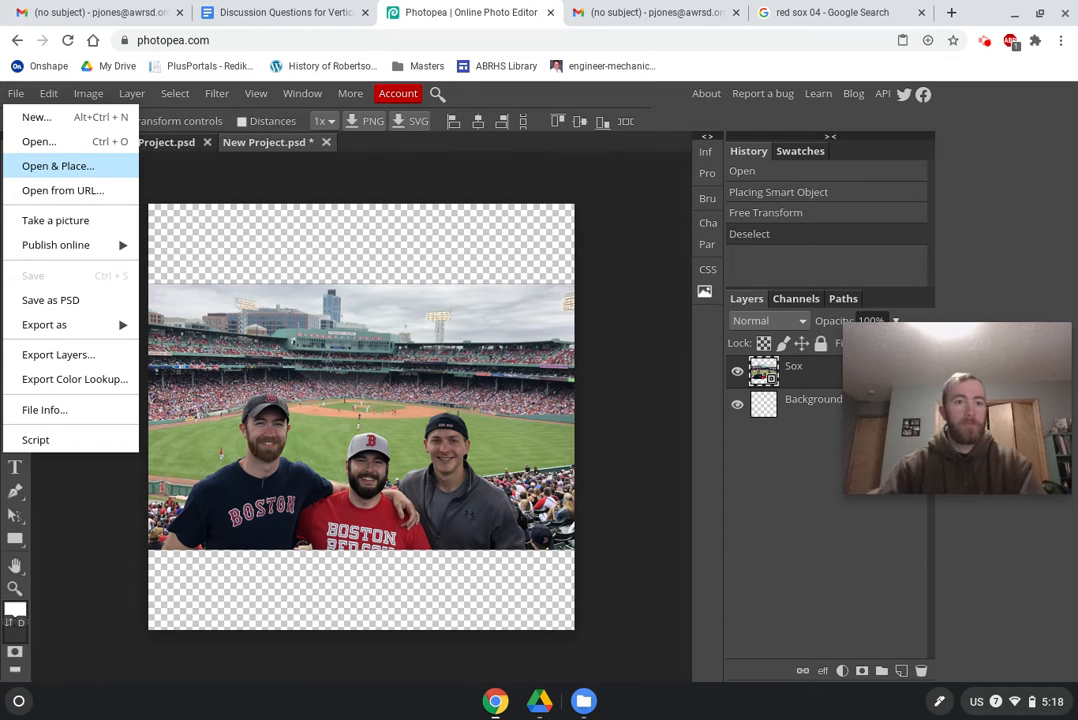
click(36, 141)
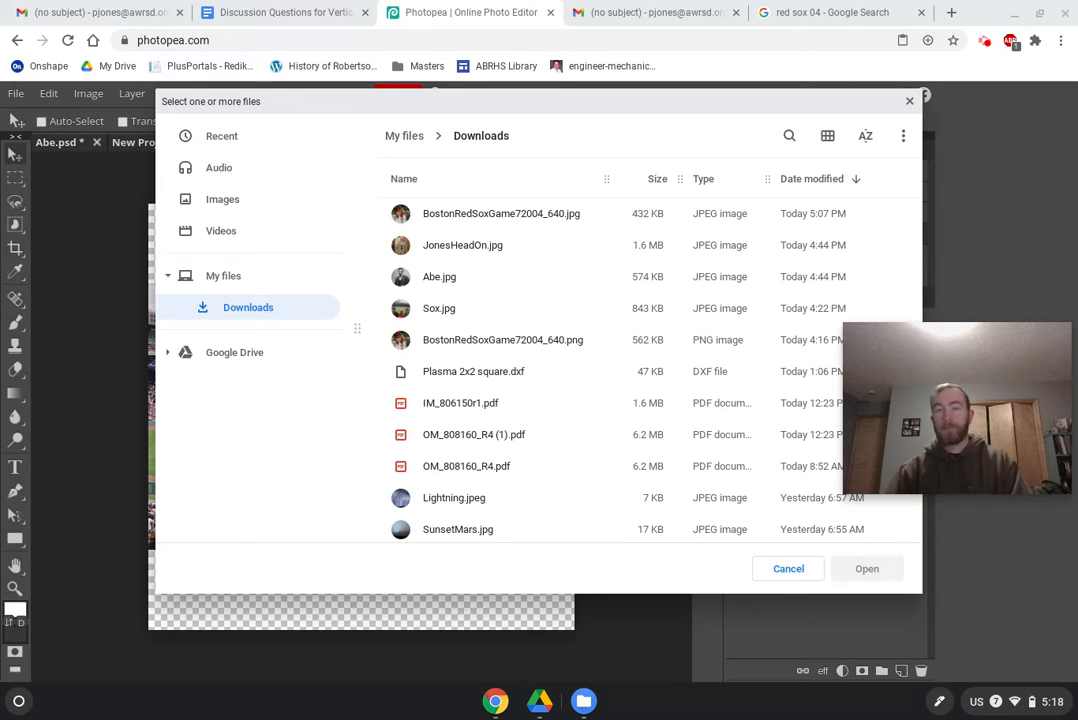
click(453, 342)
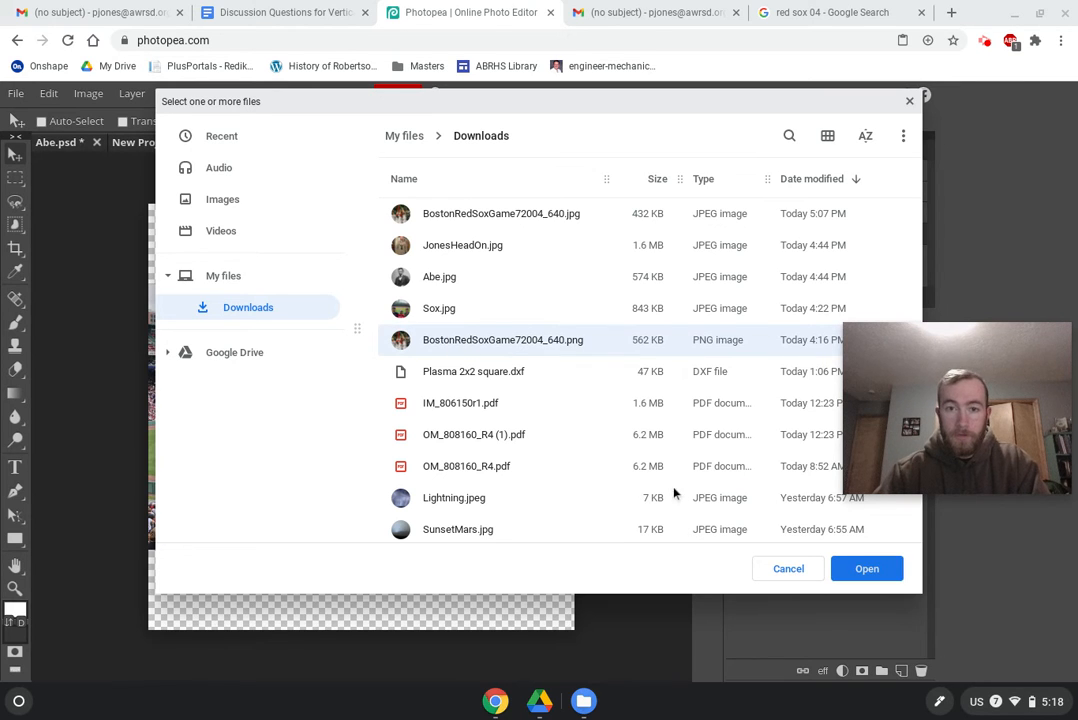
click(858, 570)
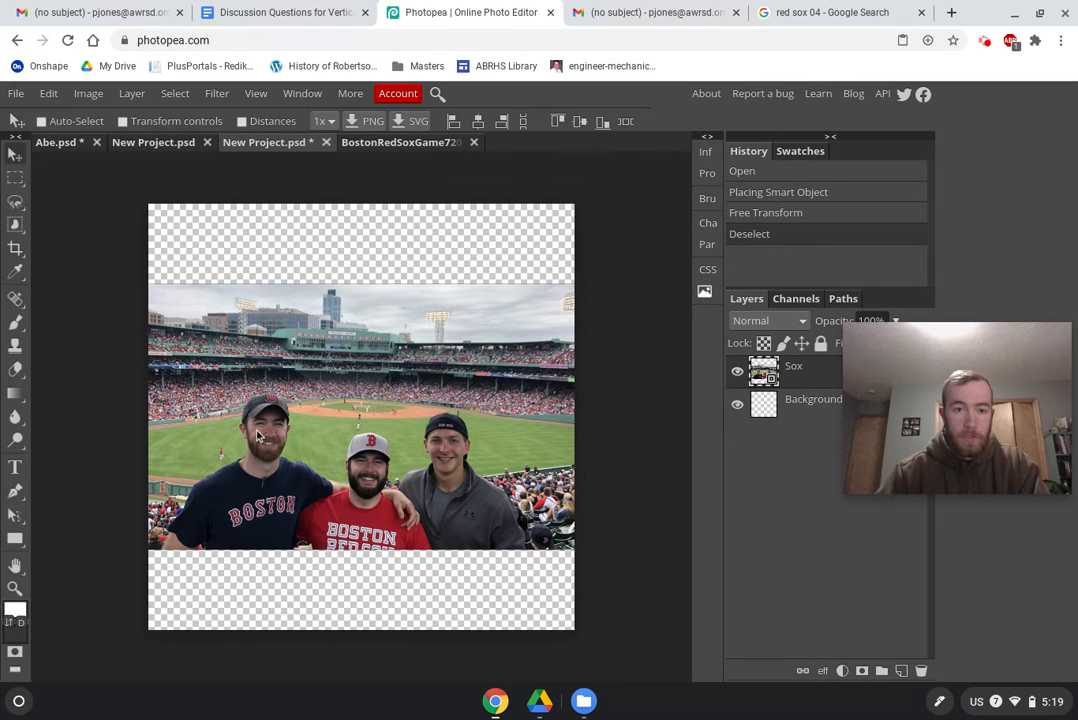
click(415, 143)
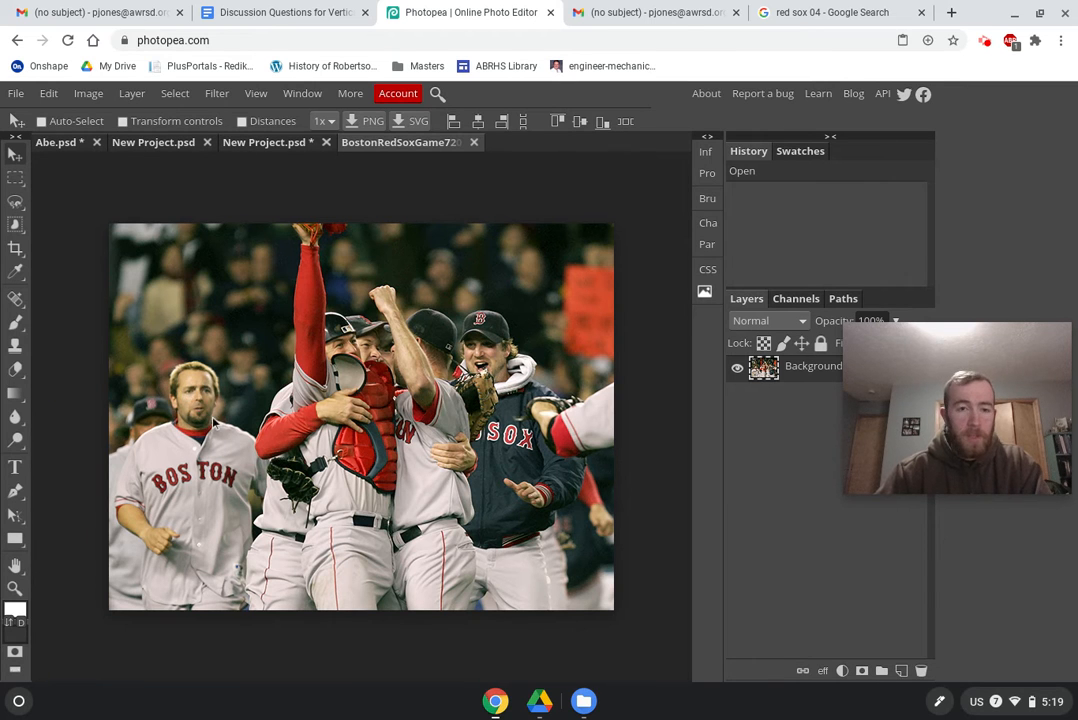
click(282, 143)
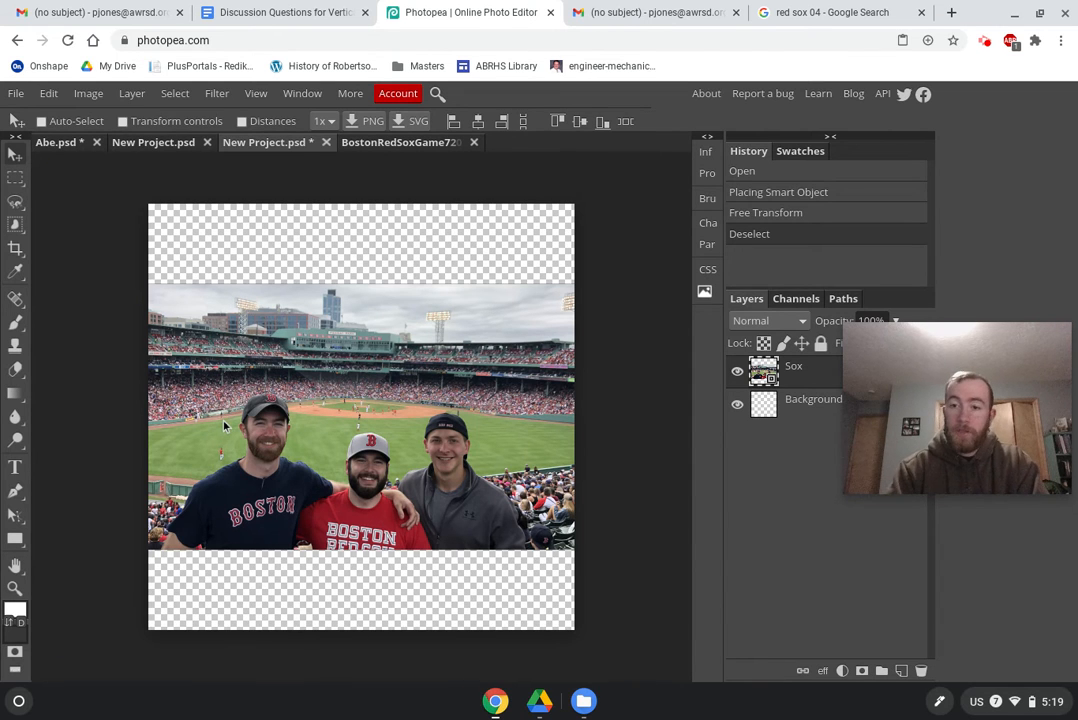
Step: Move the Sox photo so the head of the man in the dark cap sits in the middle of the enlarged view
scroll(224, 427, up, 1)
key(ctrl+plus)
key(ctrl+plus)
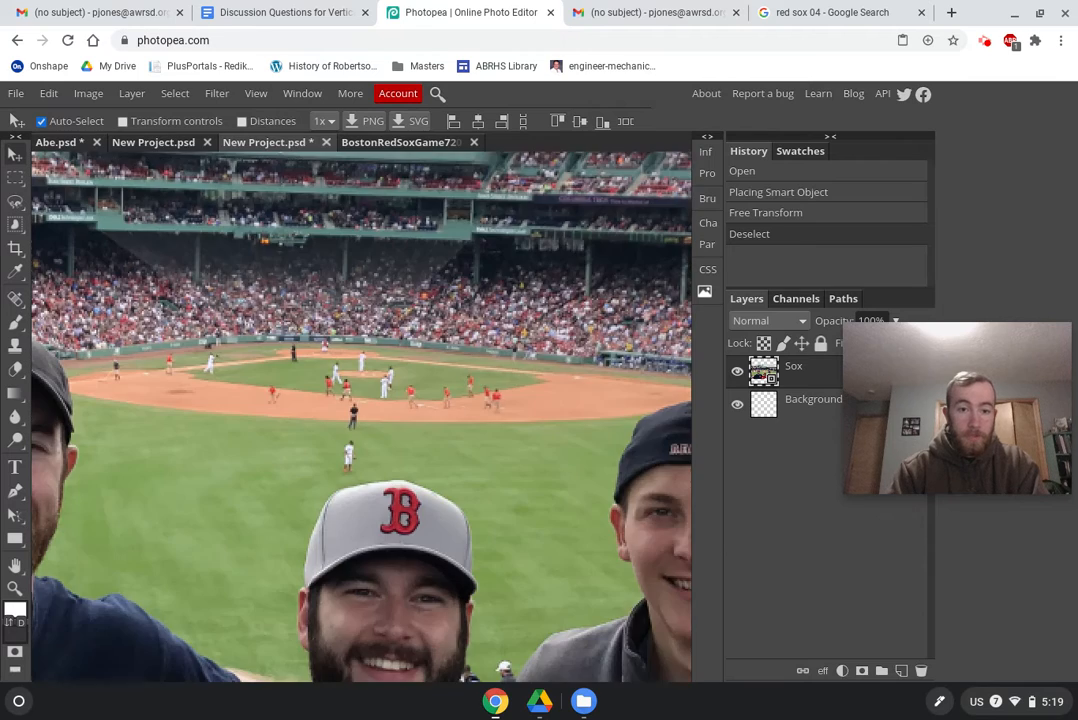
drag(226, 396, 586, 346)
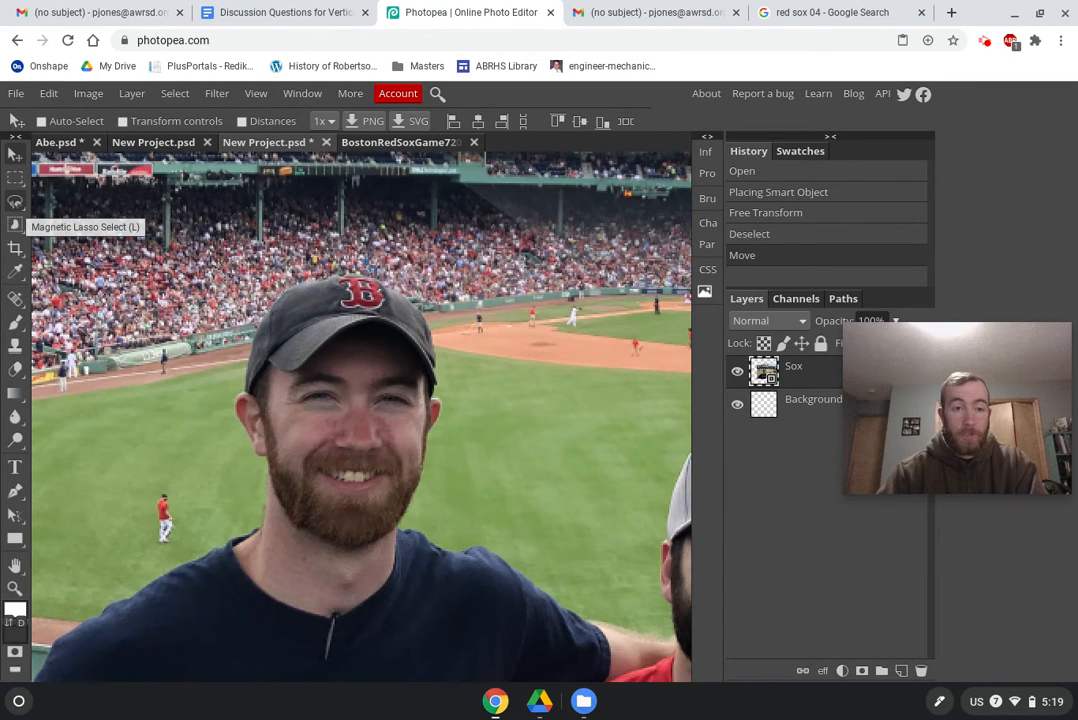
Step: Try a loose freehand Lasso selection around the head of the man in the dark cap, and clear the selection
right_click(16, 204)
click(82, 205)
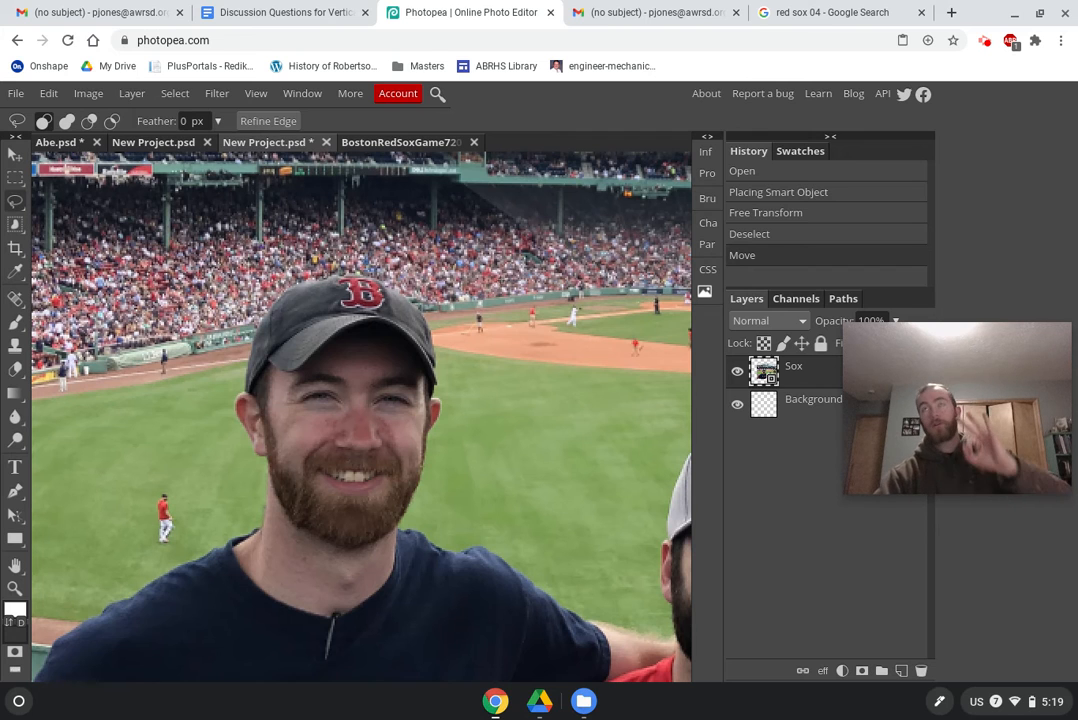
right_click(16, 201)
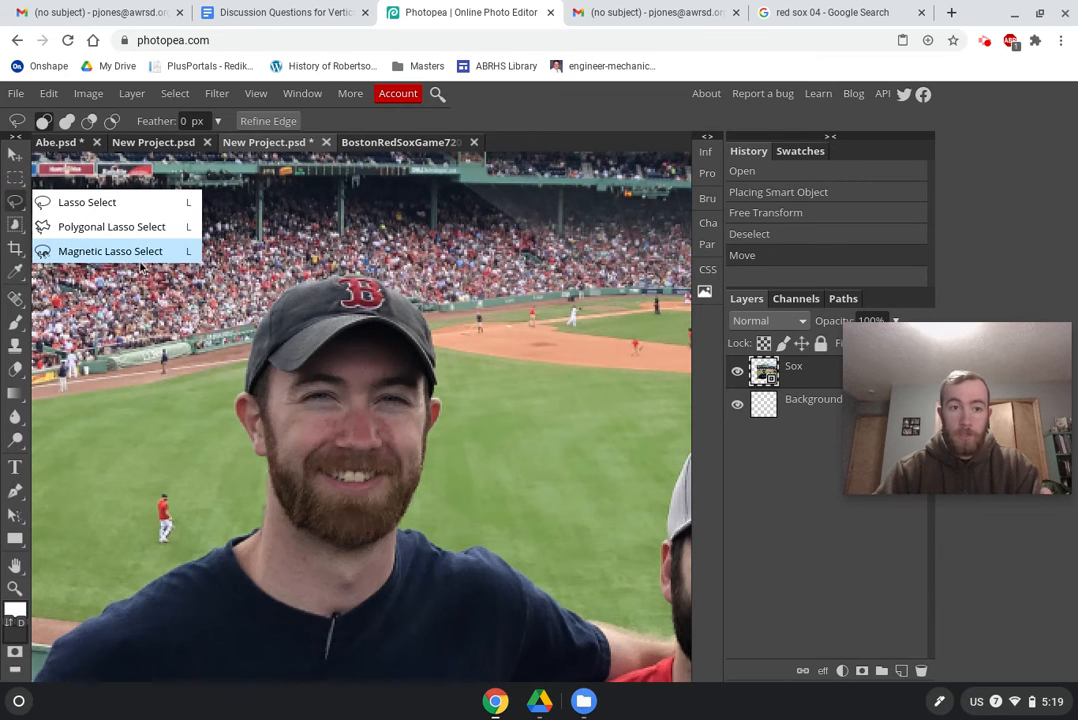
click(107, 205)
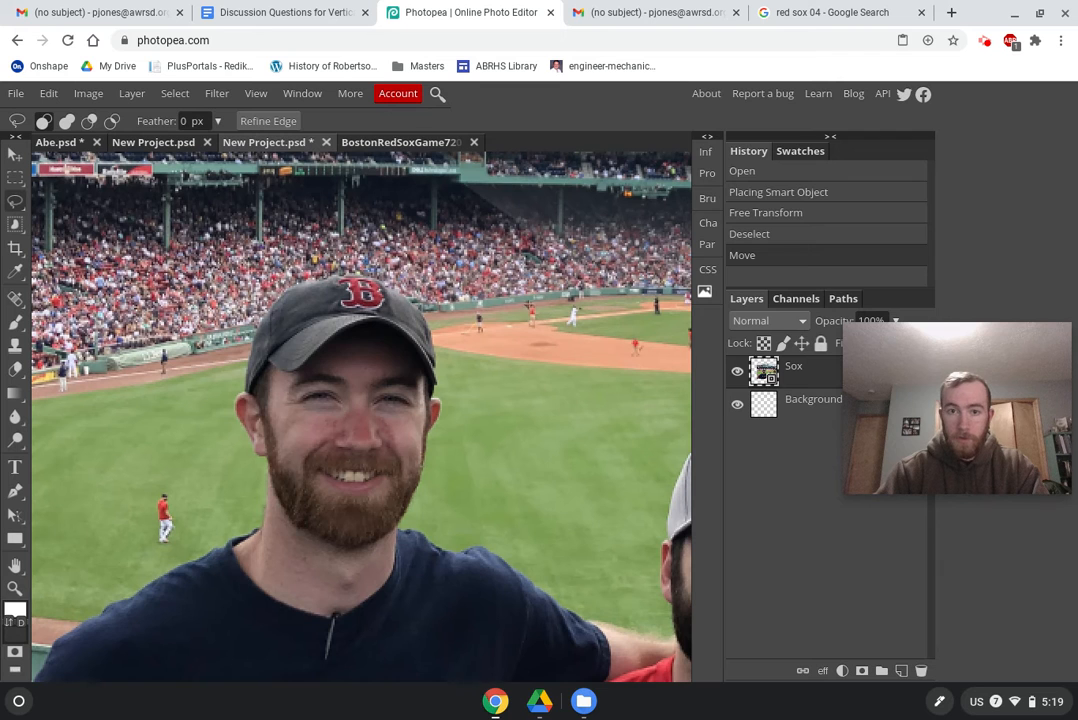
mouse_move(255, 225)
mouse_down()
mouse_move(233, 462)
mouse_move(284, 522)
mouse_move(397, 510)
mouse_move(445, 337)
mouse_move(402, 268)
mouse_move(340, 265)
mouse_up()
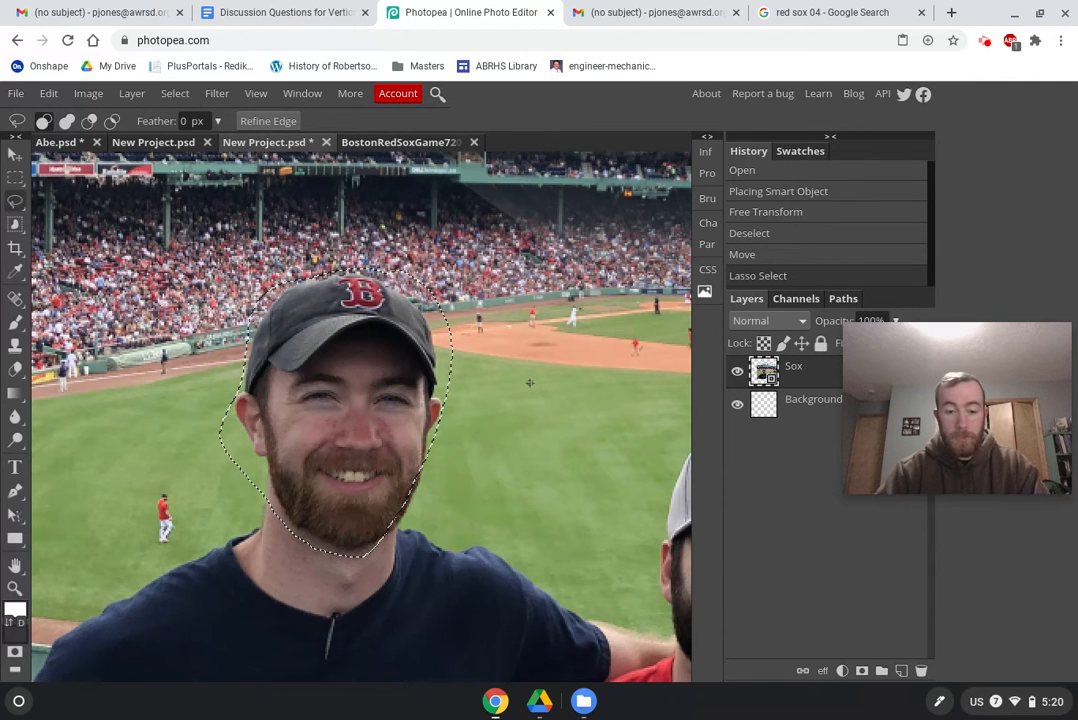
key(ctrl+d)
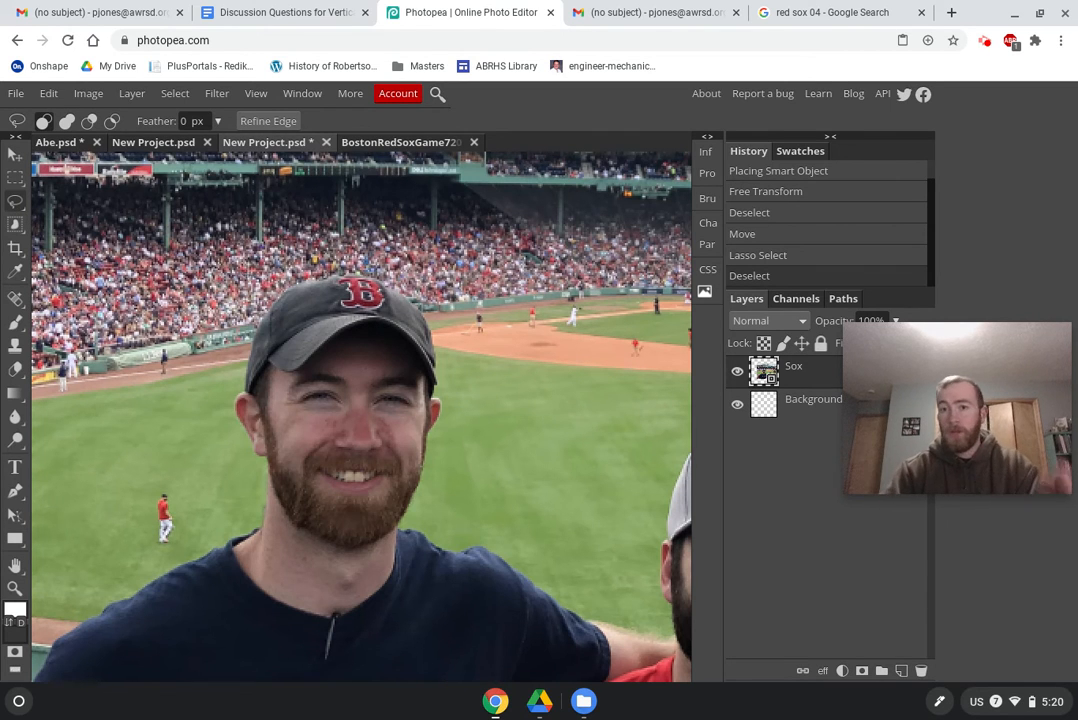
Step: Try outlining the head of the man in the dark cap with the Polygonal Lasso, and cancel the outline
click(15, 201)
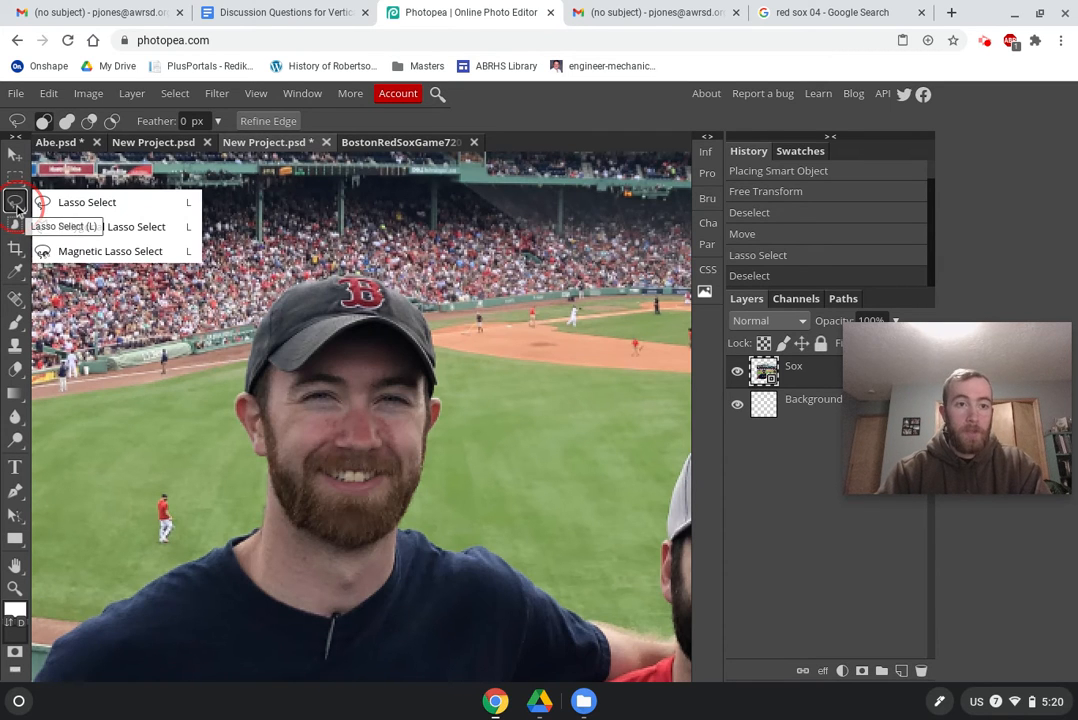
click(56, 204)
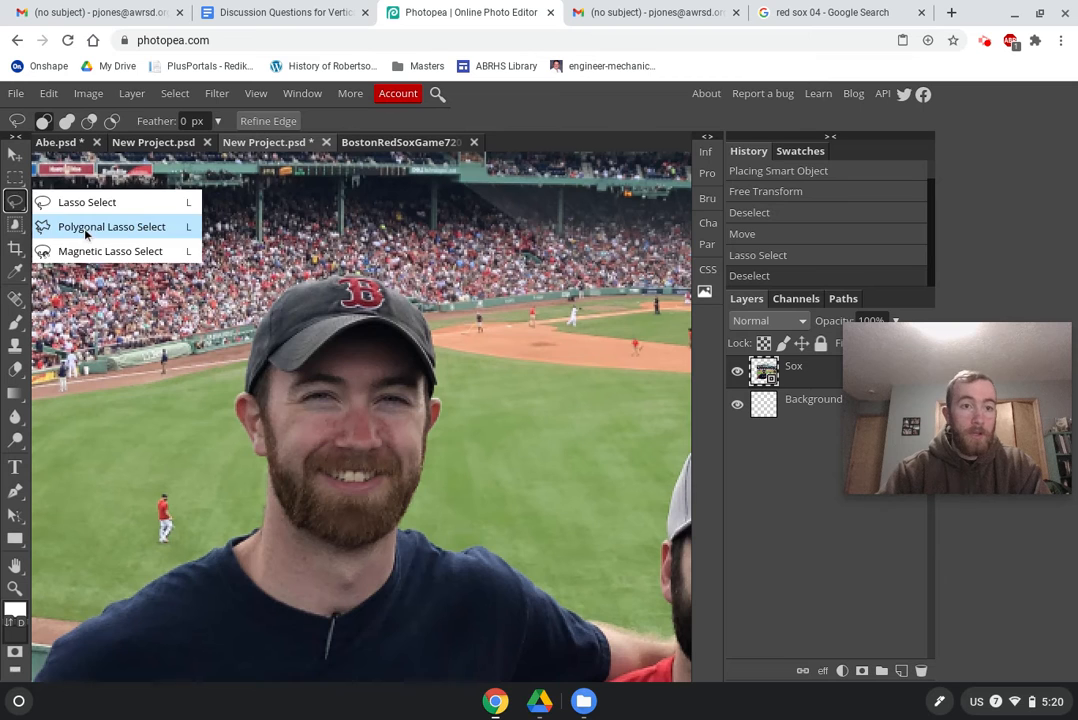
click(86, 228)
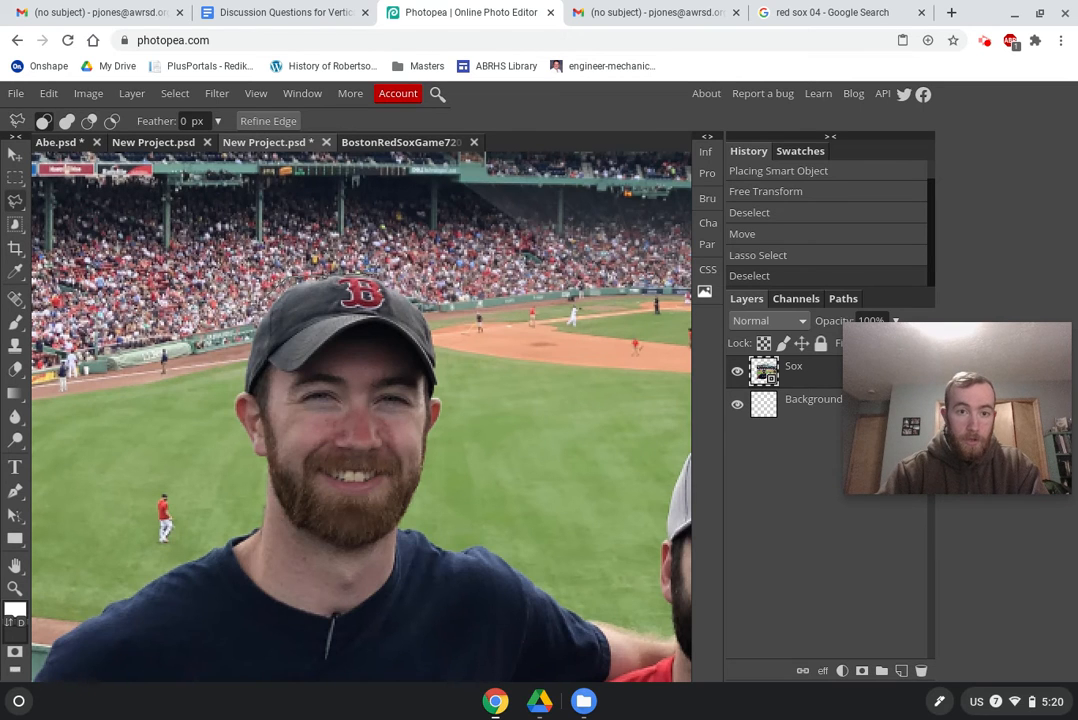
click(236, 342)
click(226, 393)
click(271, 530)
click(381, 538)
click(445, 498)
key(Escape)
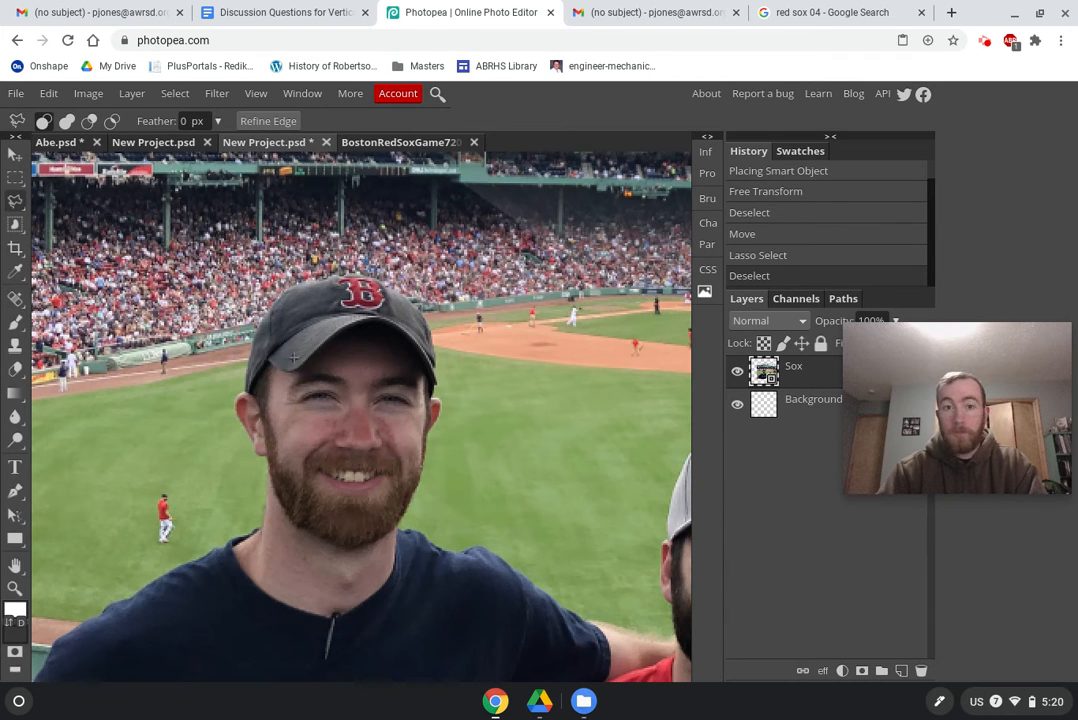
Step: Select the man's head with the Magnetic Lasso, tracing closely around the dark cap, ears and beard
right_click(16, 204)
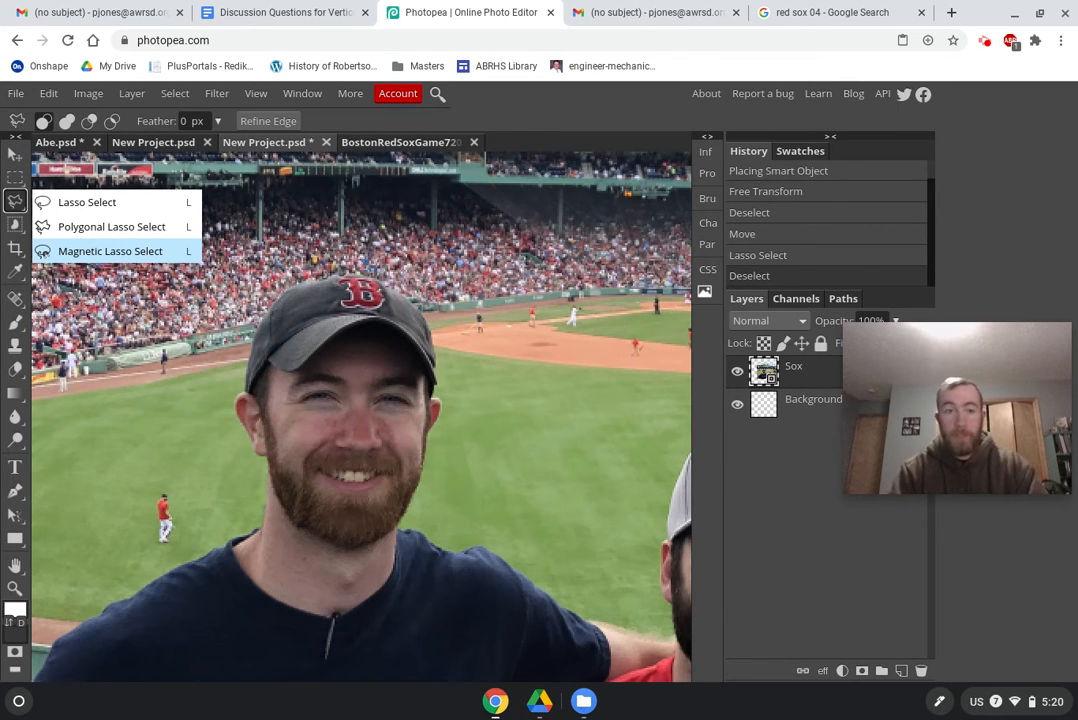
click(110, 251)
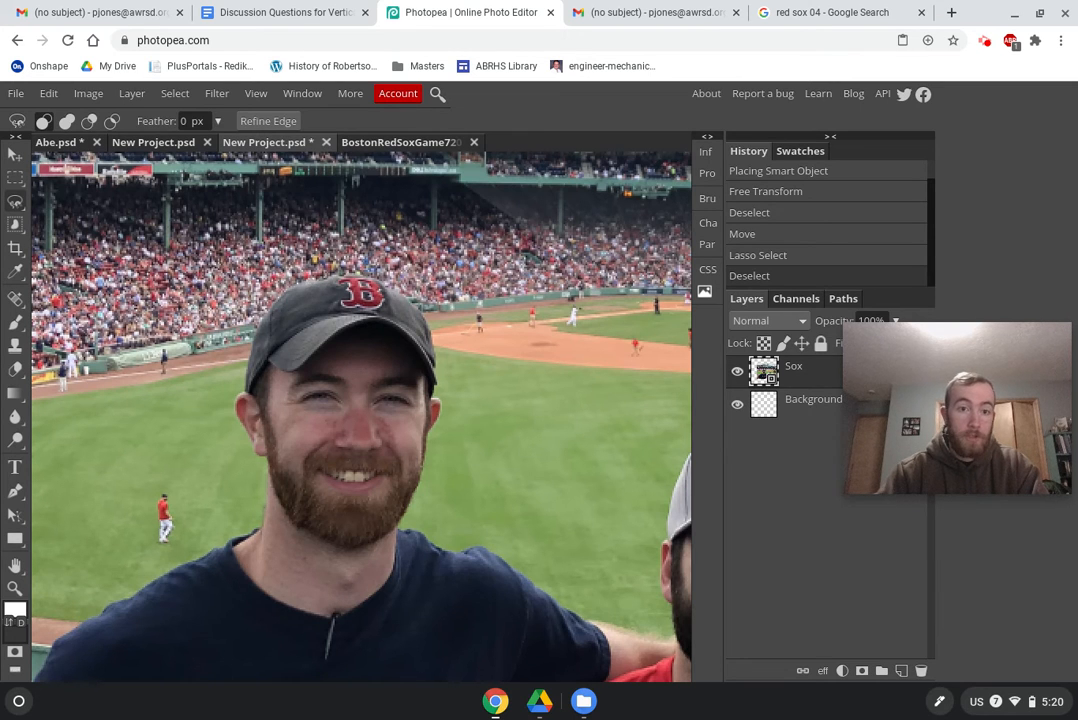
click(270, 310)
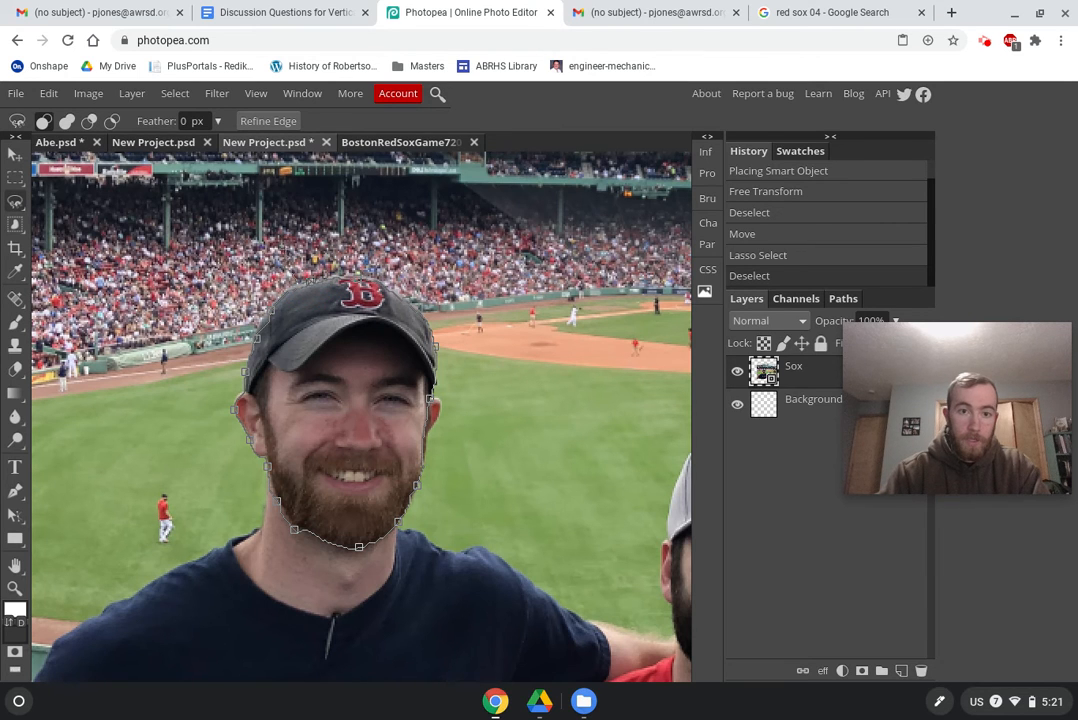
right_click(247, 252)
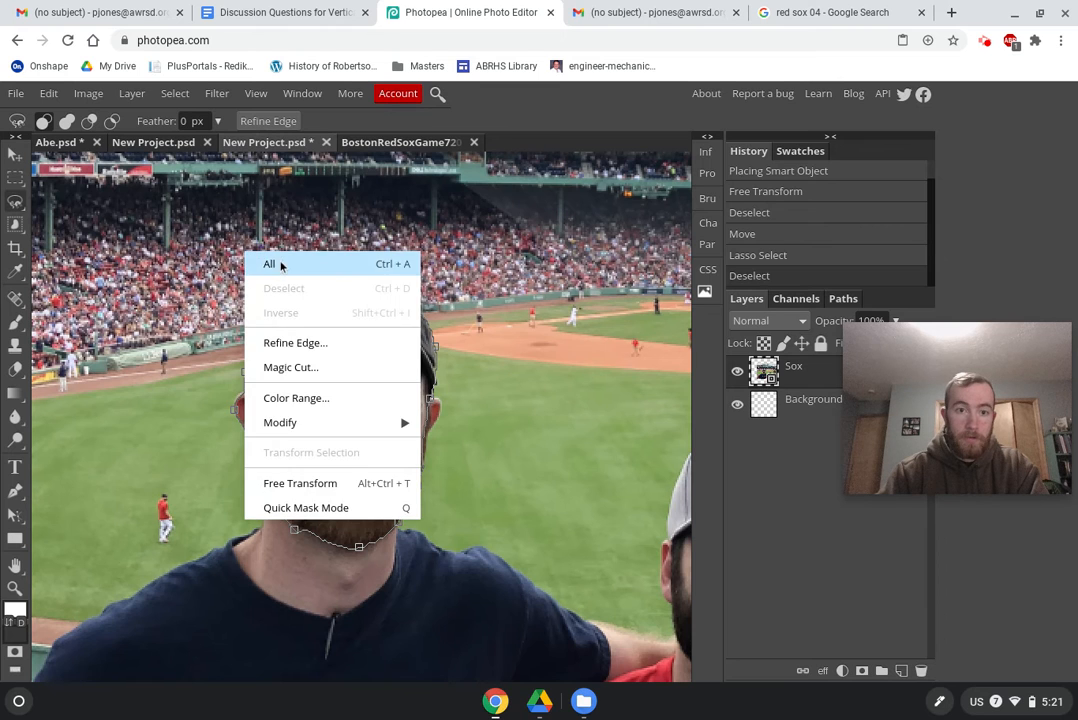
click(221, 191)
key(Escape)
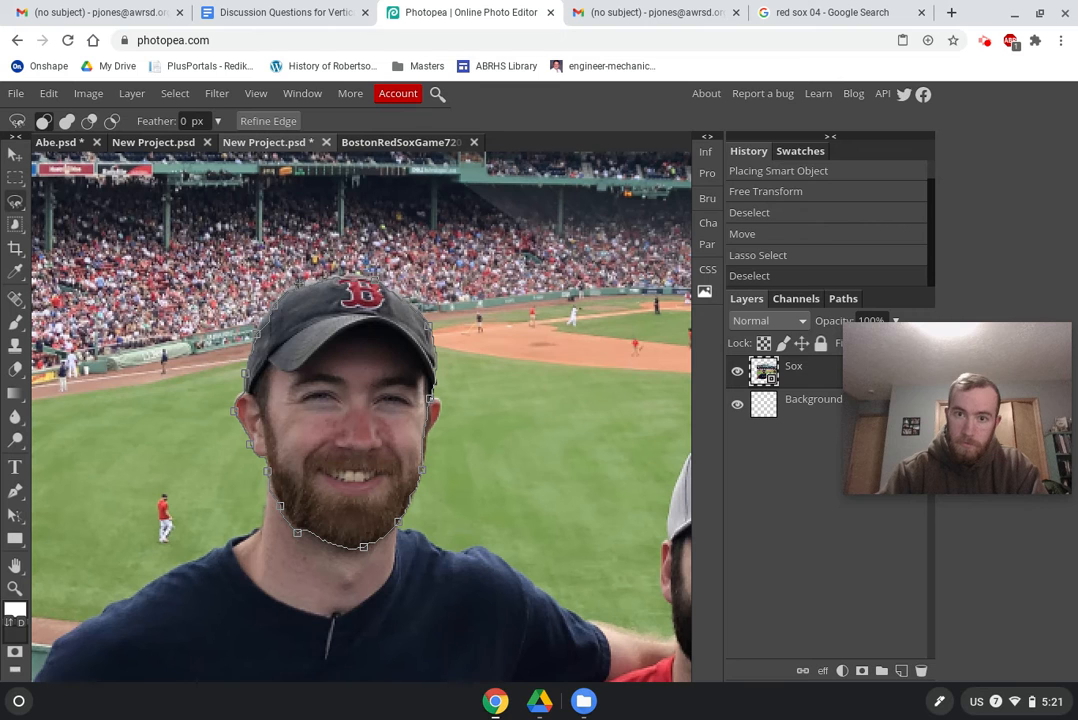
click(363, 547)
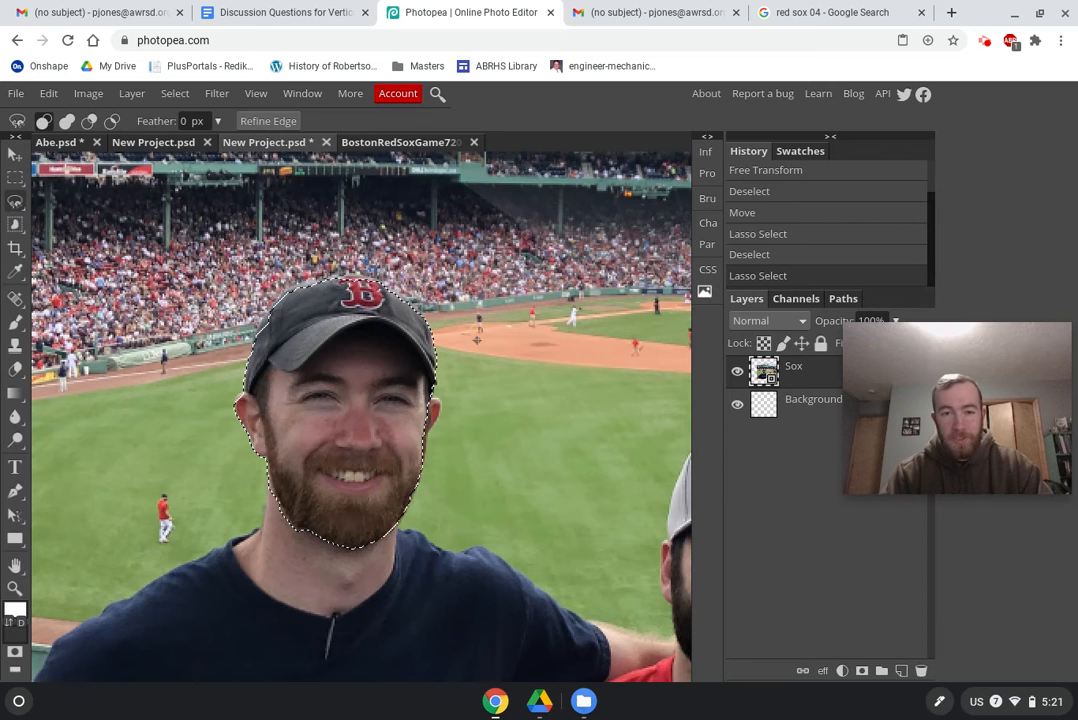
Step: Copy the selected head and paste it into the BostonRedSoxGame72004_640.png document
right_click(376, 398)
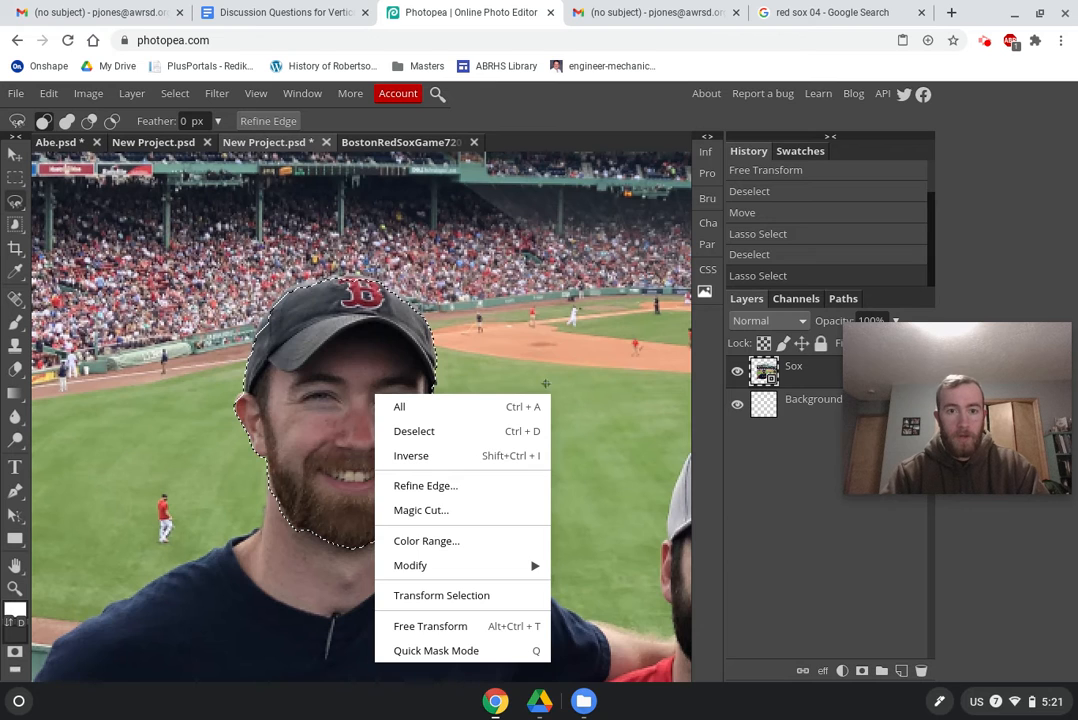
click(522, 293)
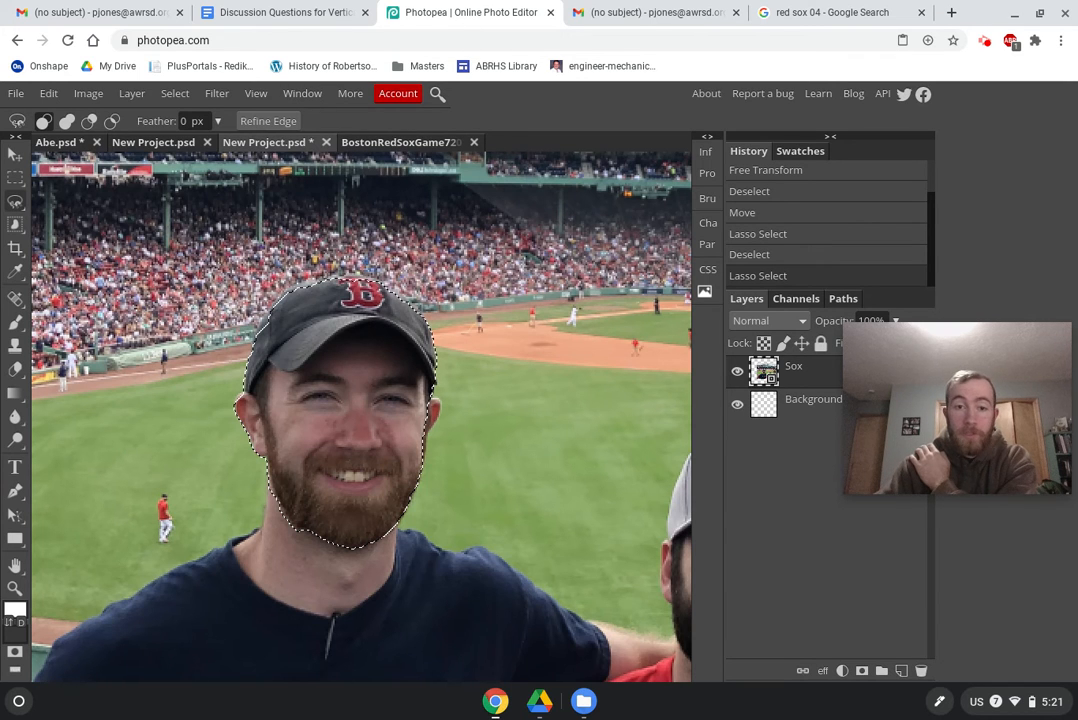
click(386, 145)
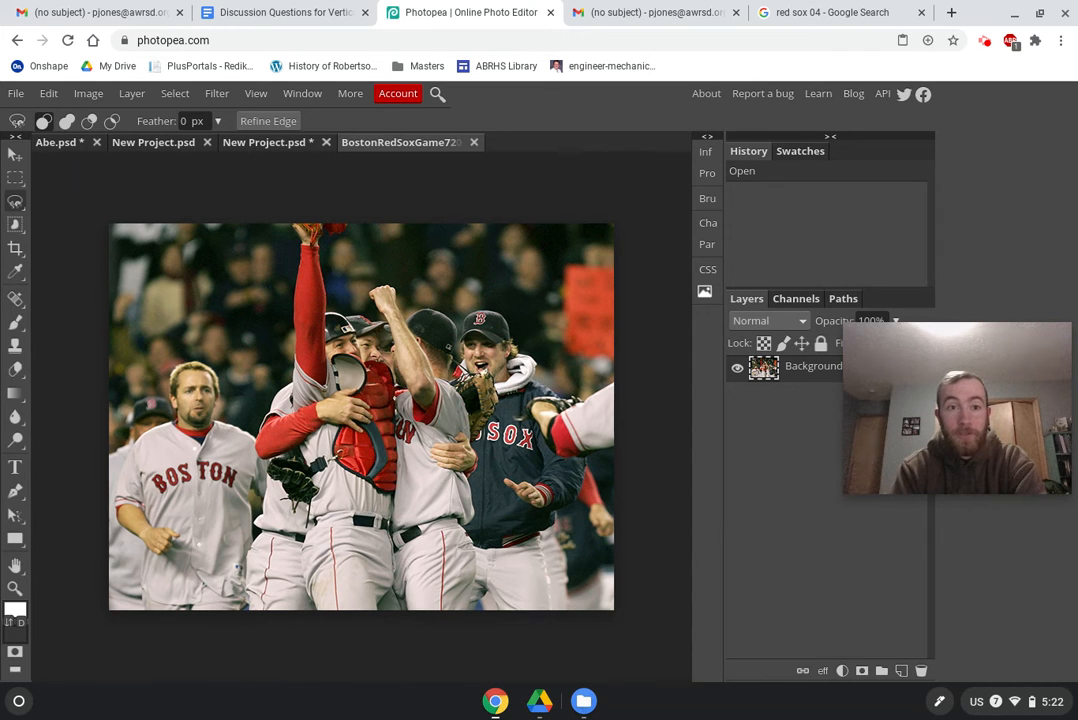
key(ctrl+v)
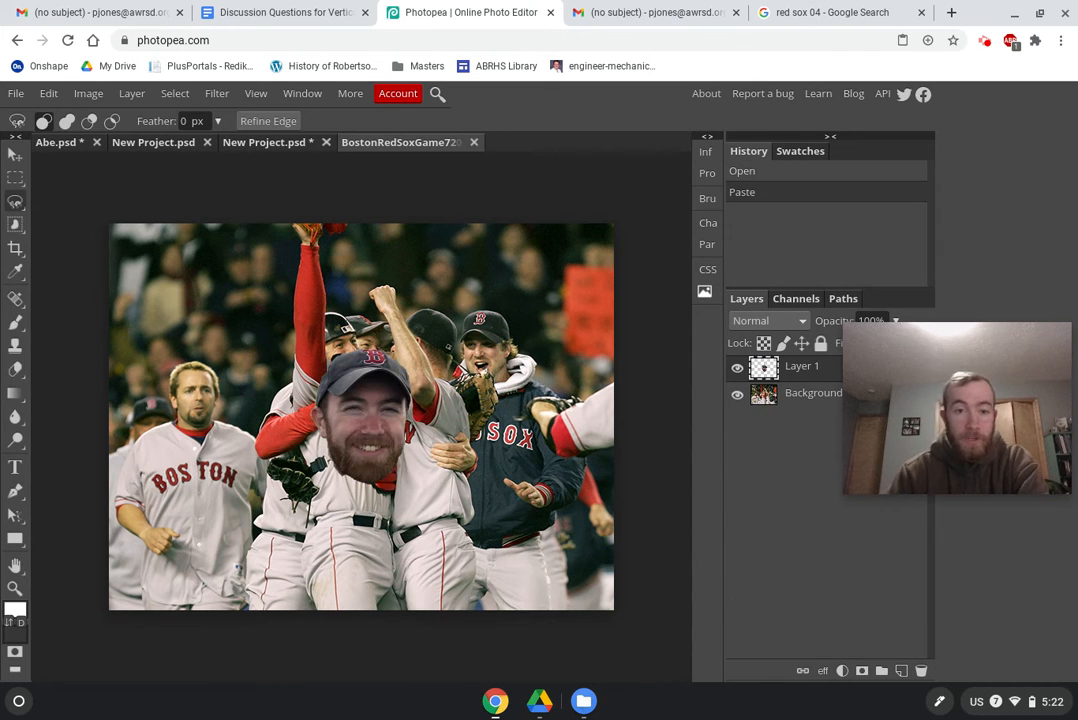
click(15, 154)
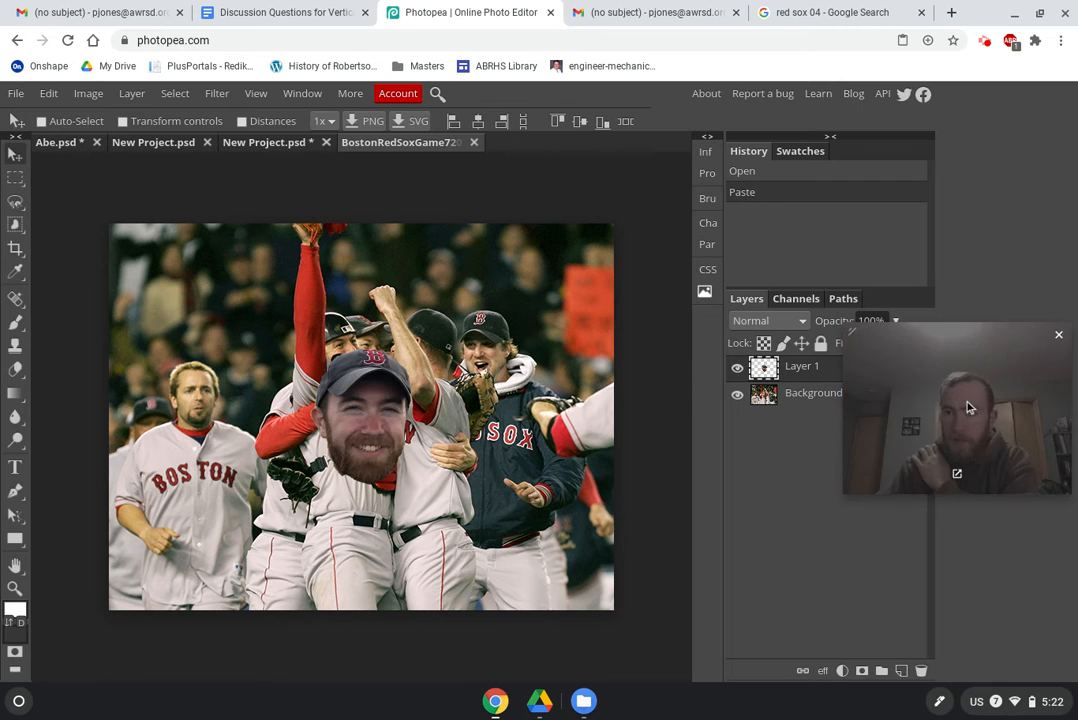
drag(864, 408, 864, 595)
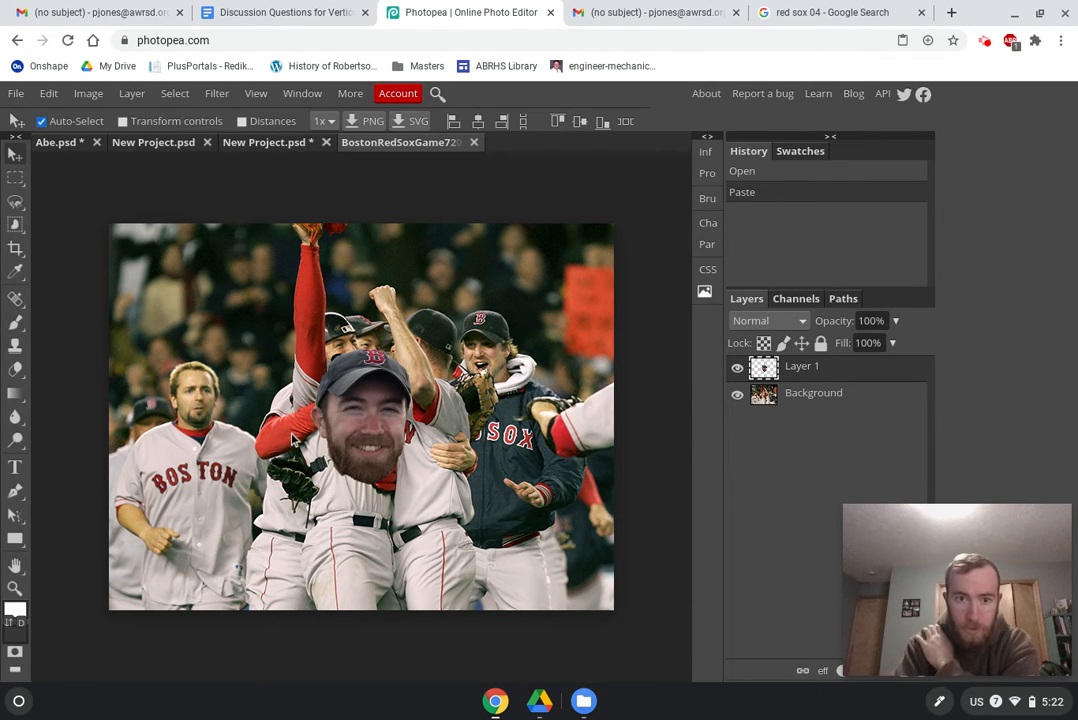
Step: Undo and redo the paste, and hide and show the Background and Layer 1 to view each on its own
key(ctrl+z)
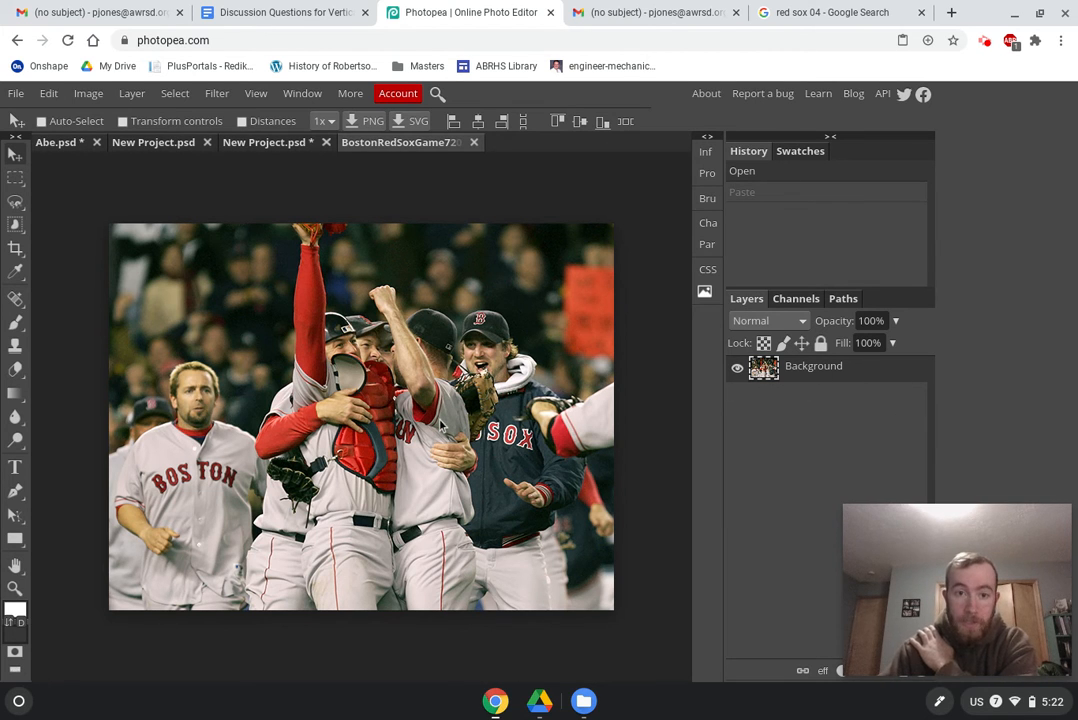
key(ctrl+shift+z)
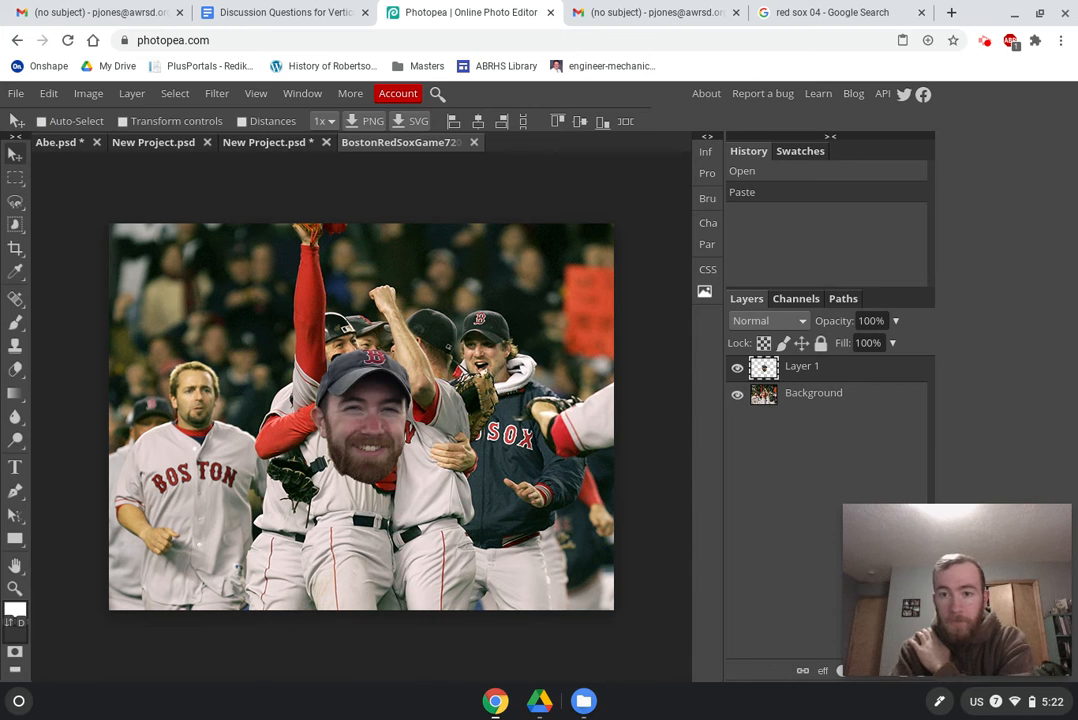
click(737, 396)
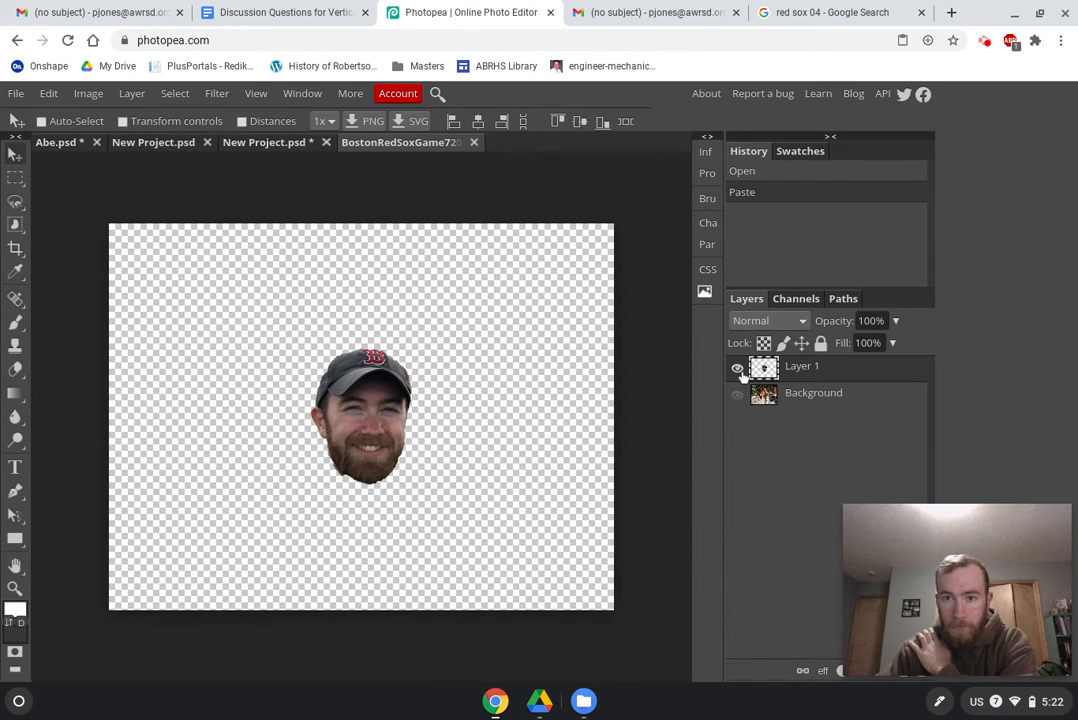
click(737, 397)
click(737, 397)
click(737, 397)
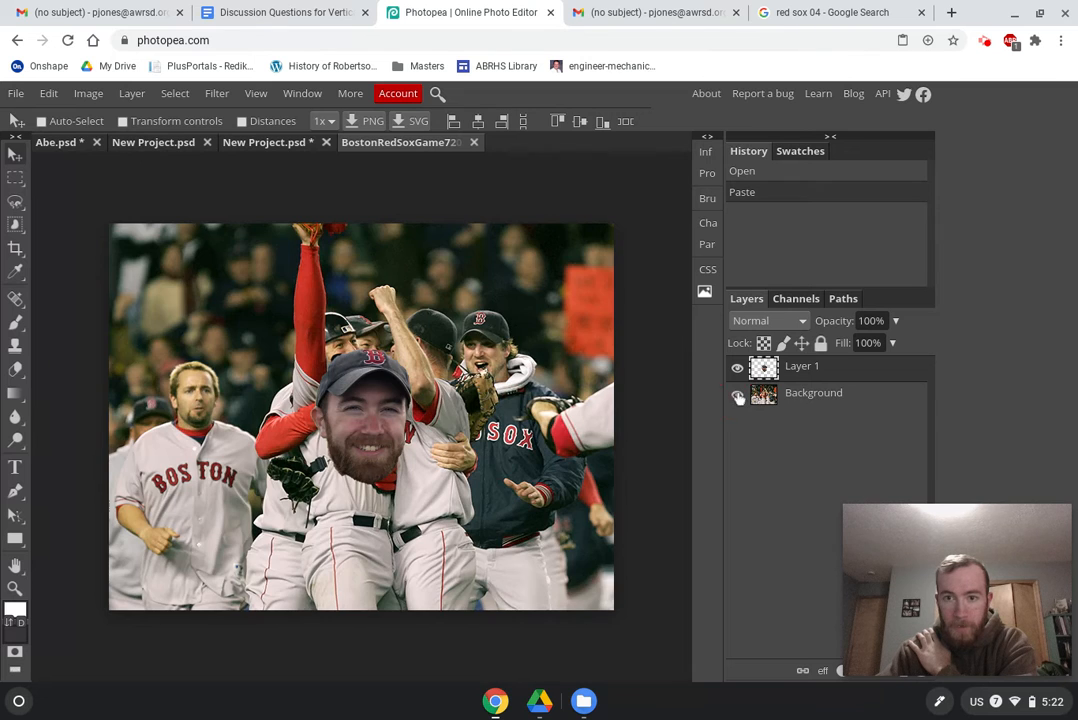
click(737, 368)
click(737, 368)
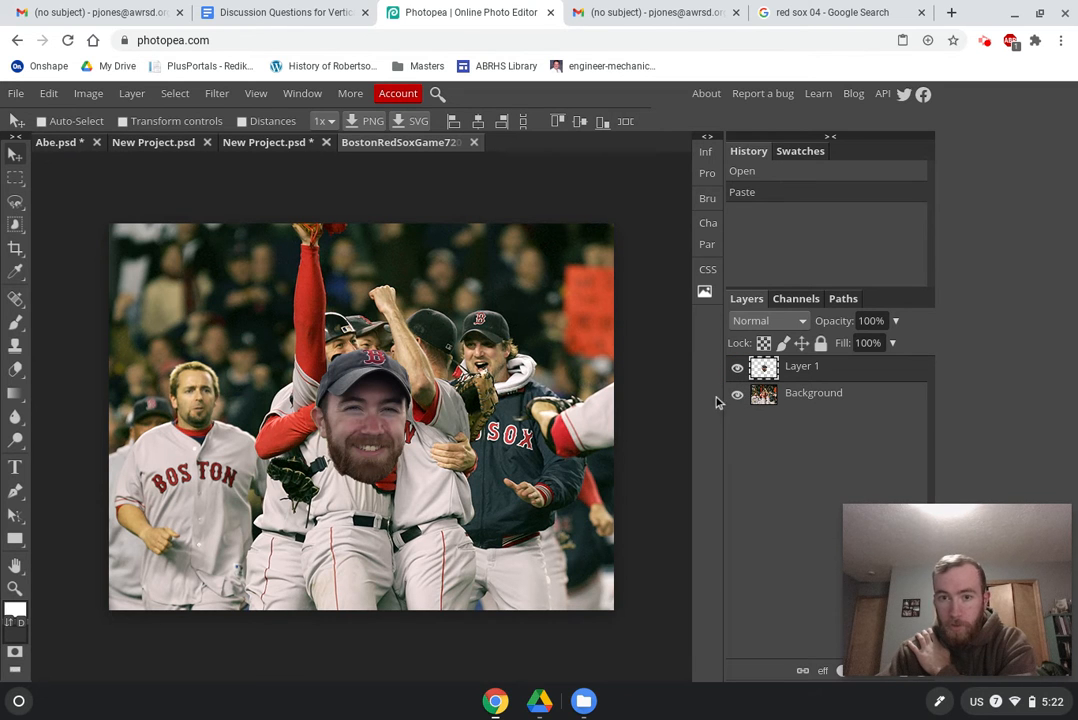
click(737, 399)
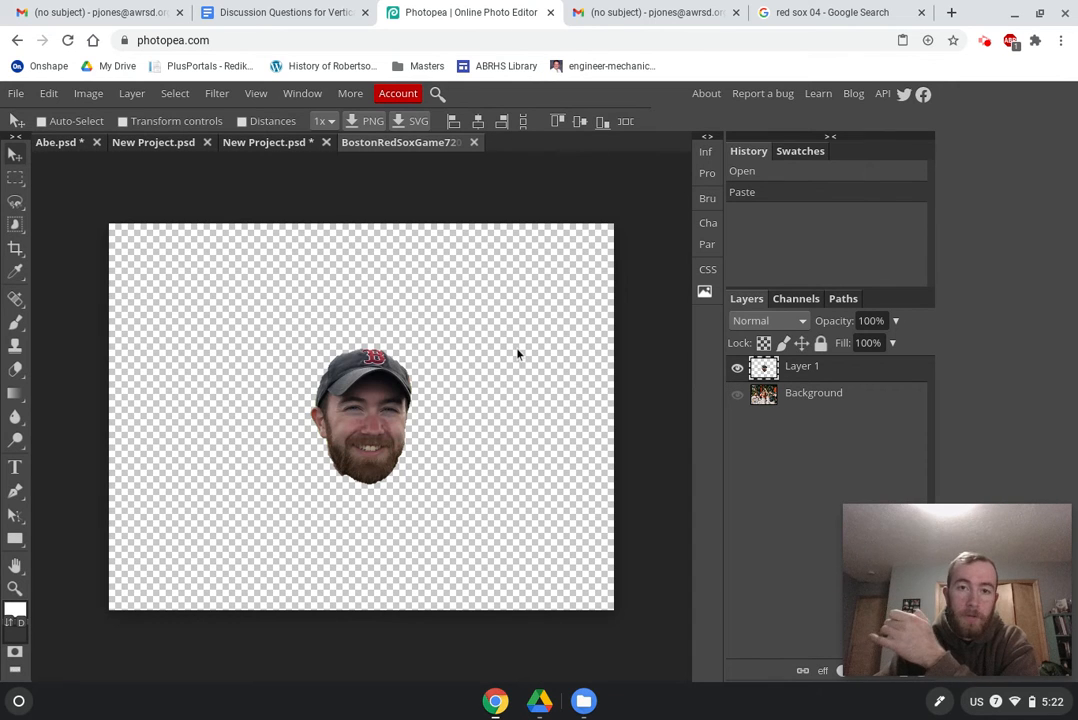
click(737, 395)
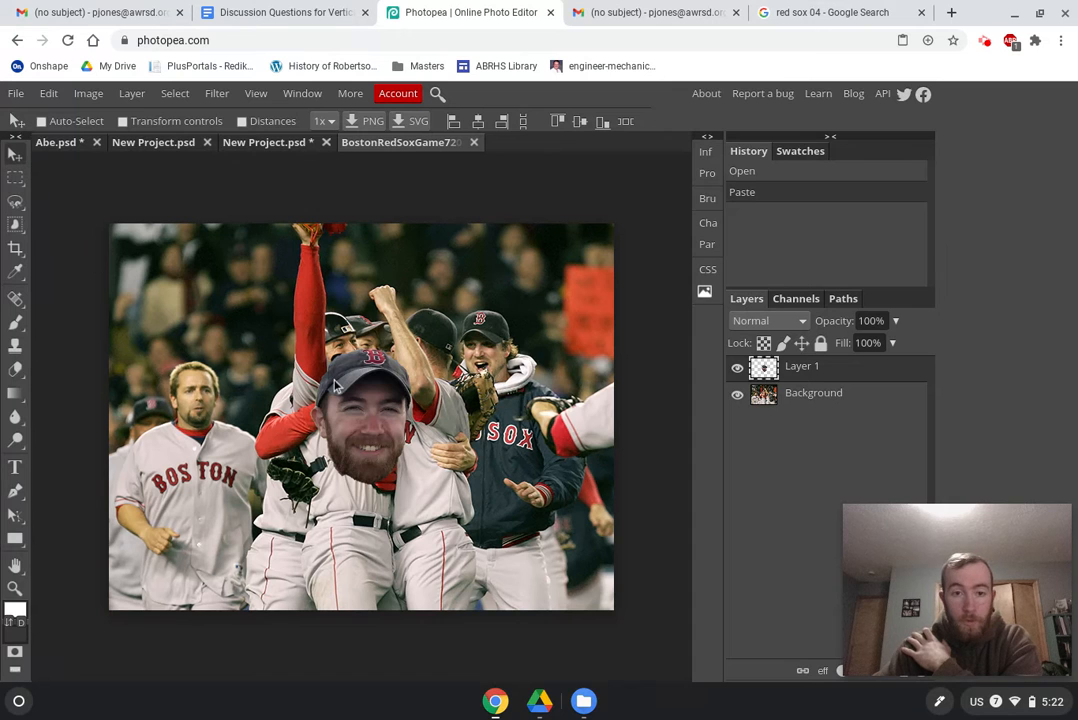
Step: Move the pasted head over the head of the player in the BOSTON jersey, keeping Layer 1 active
drag(370, 430, 208, 385)
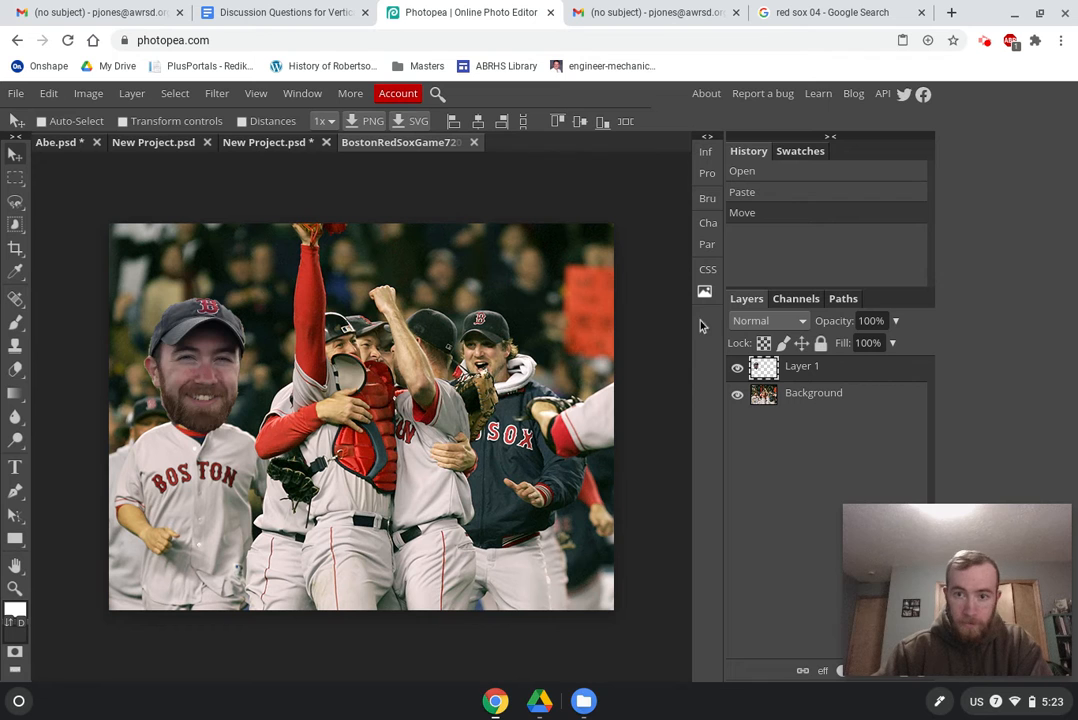
click(810, 400)
click(800, 367)
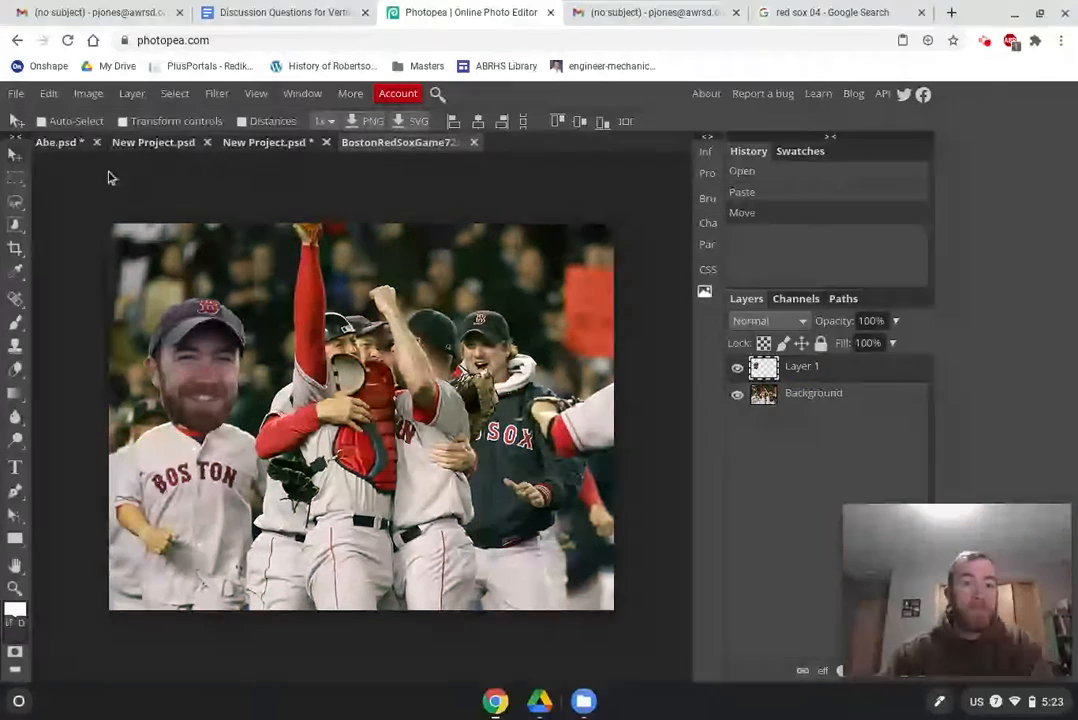
Step: Turn on transform controls and shrink the head to about 63% width and 55% height over the BOSTON player's face
click(123, 121)
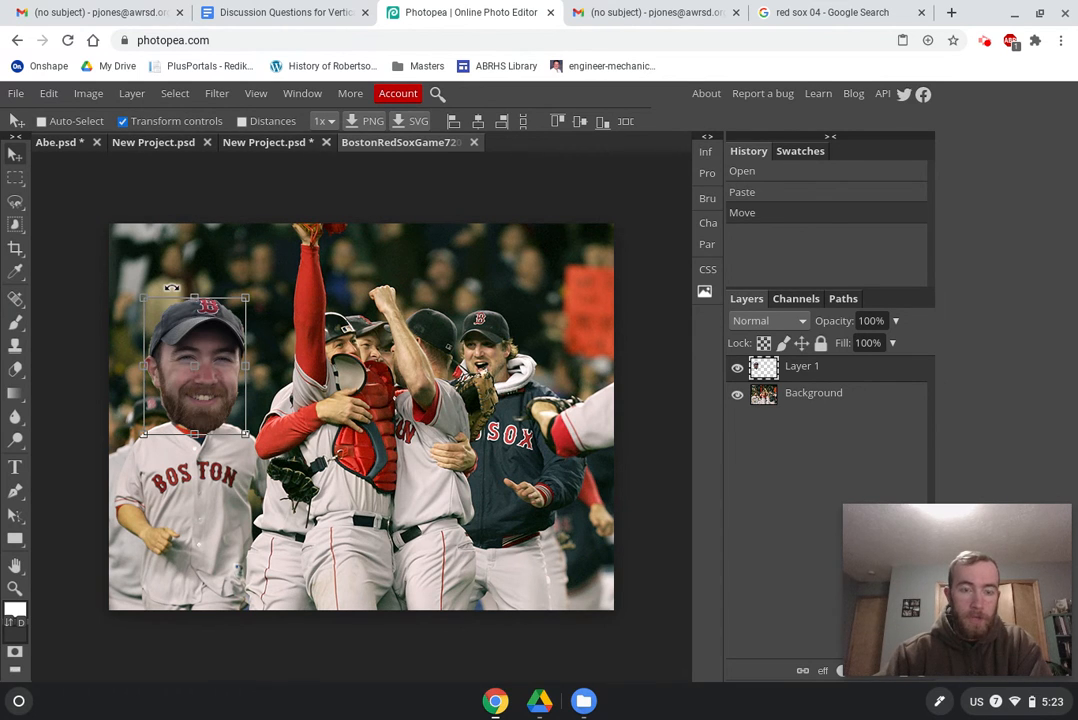
drag(146, 297, 156, 310)
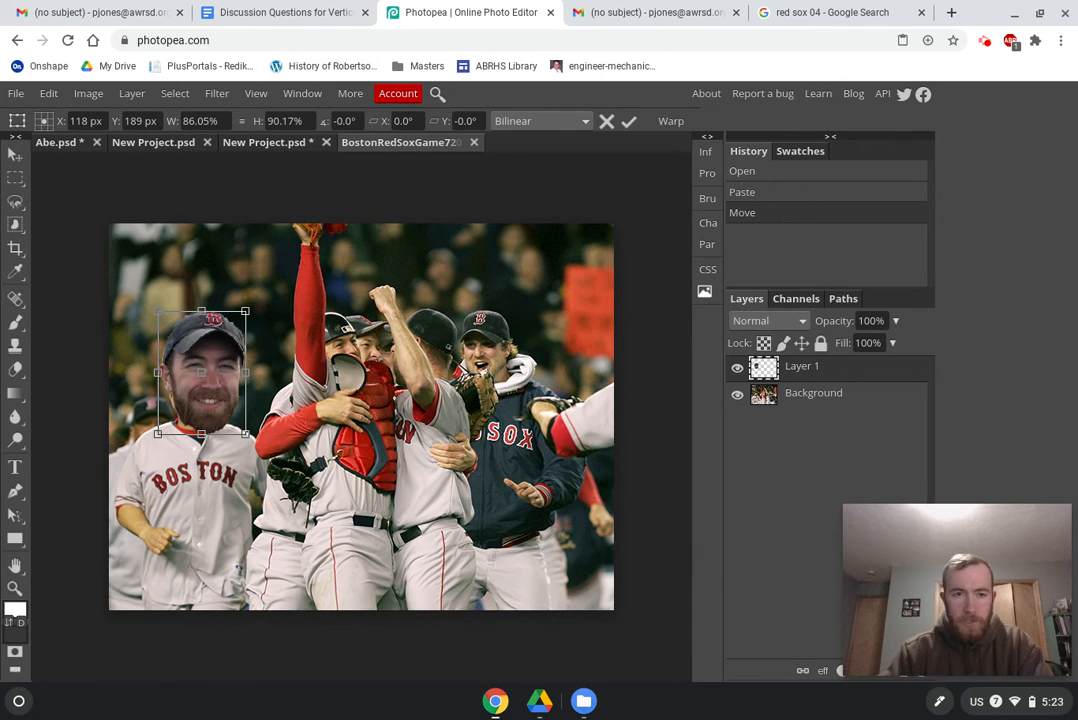
drag(158, 312, 161, 347)
mouse_move(221, 385)
mouse_down()
mouse_move(237, 369)
mouse_move(257, 296)
mouse_move(222, 343)
mouse_move(213, 379)
mouse_move(231, 346)
mouse_move(218, 352)
mouse_move(217, 375)
mouse_up()
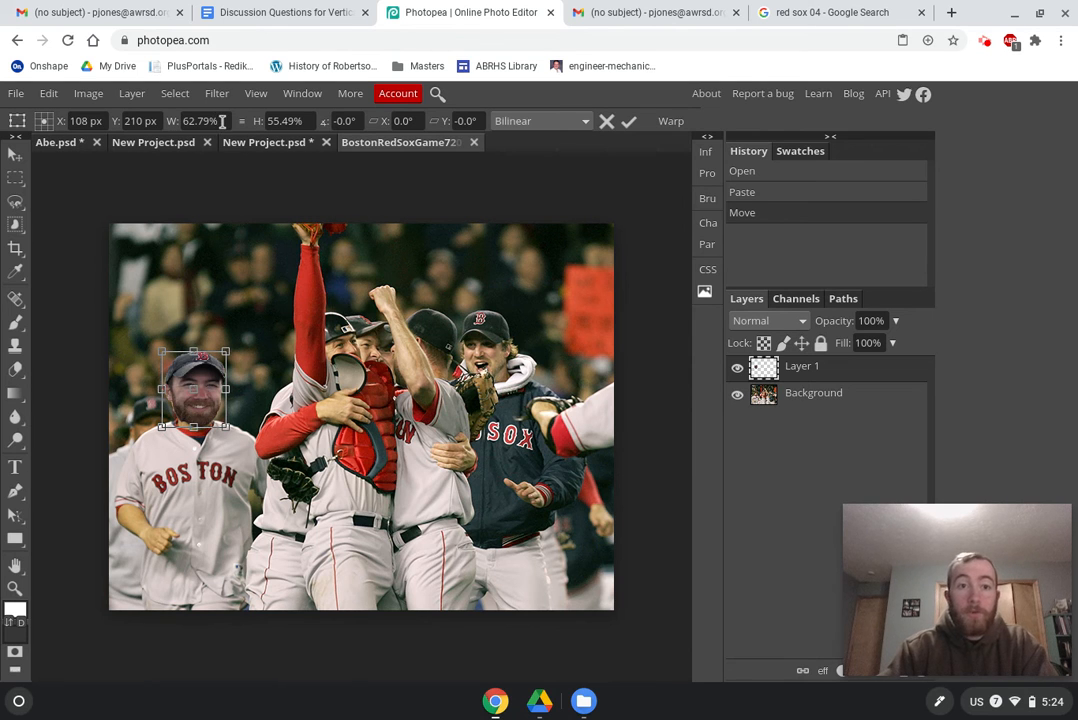
Step: Set both the width and the height scale of the head to 52%
click(175, 120)
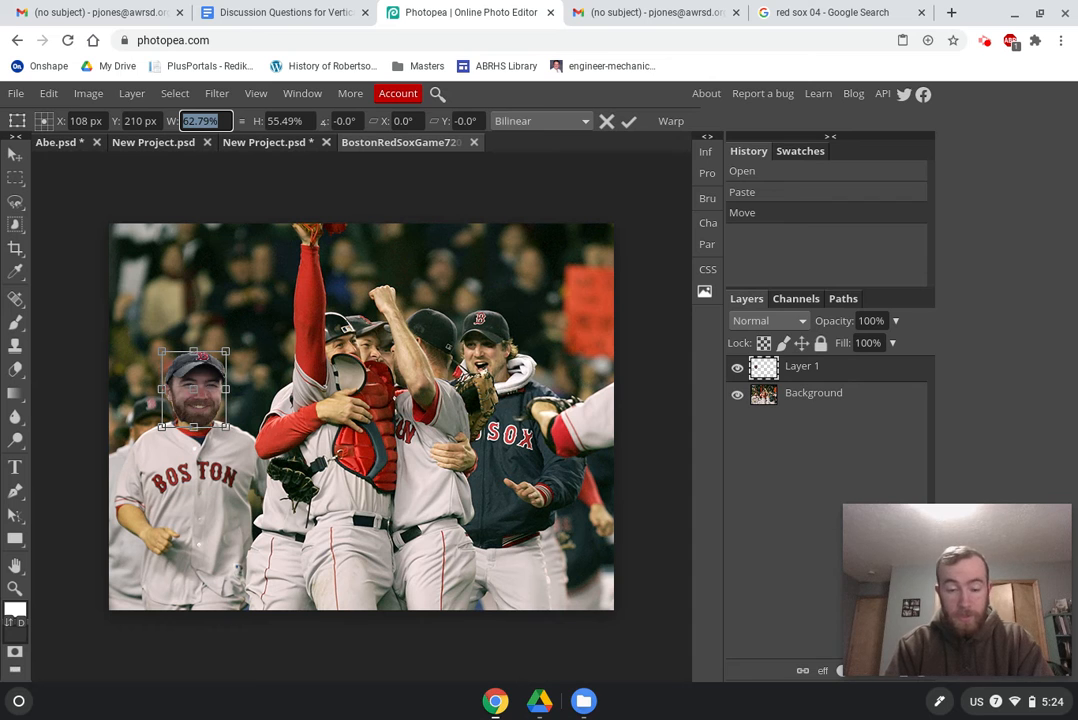
text(52)
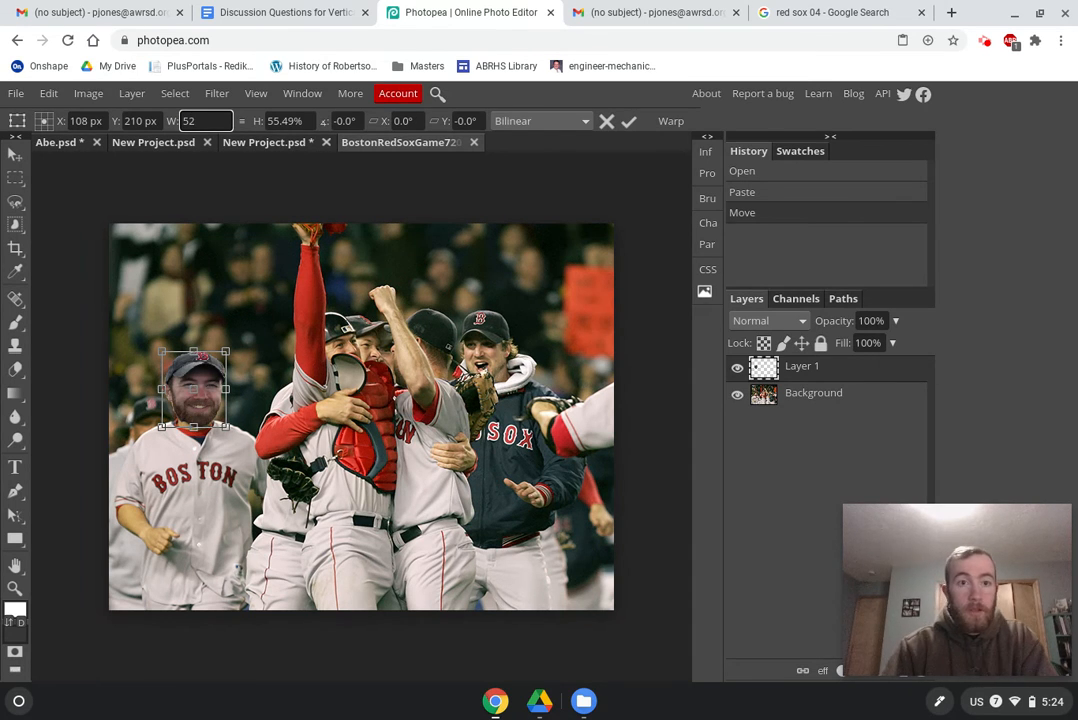
click(306, 120)
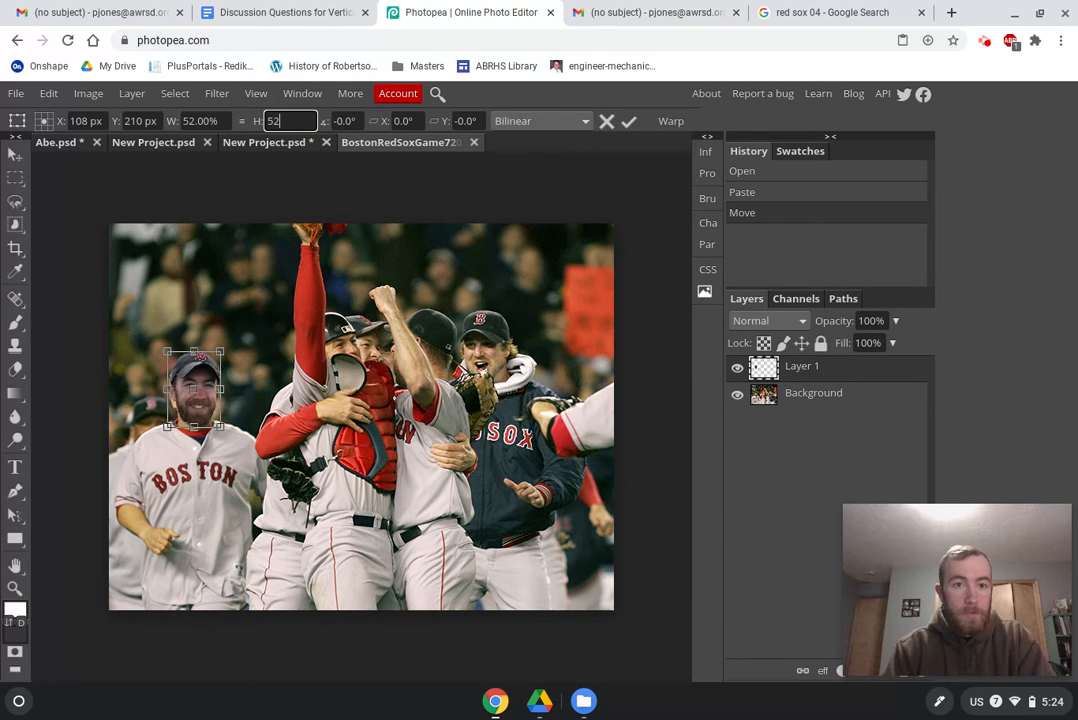
key(Return)
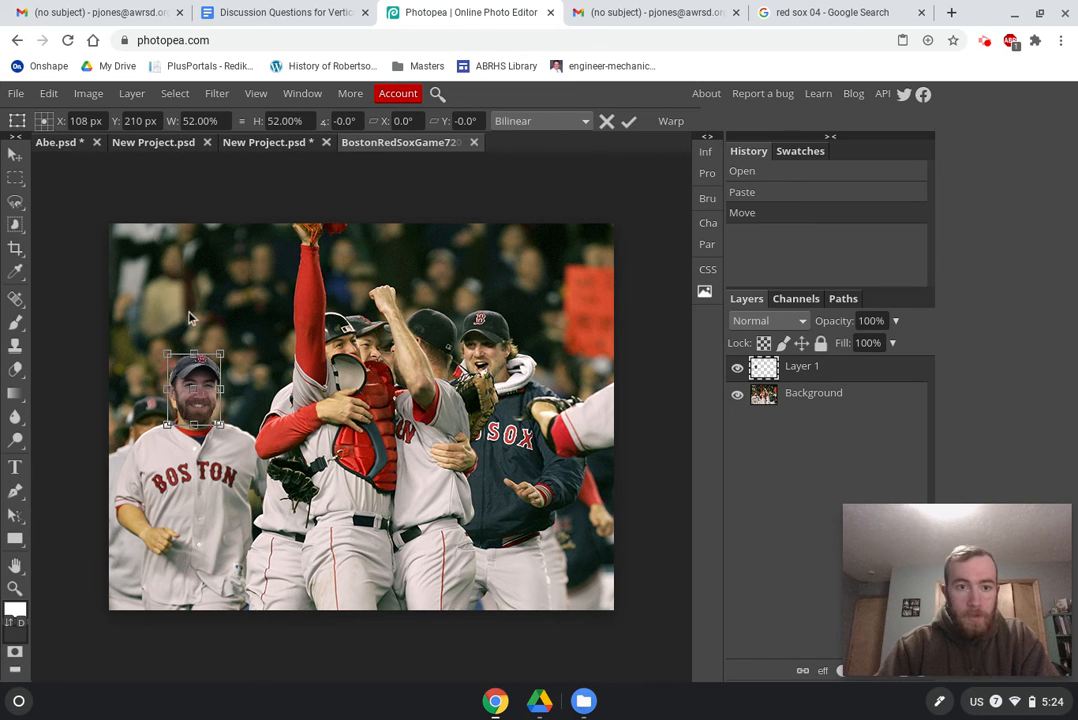
Step: Rotate the head to -1.5° and move it to about X 103 px, Y 214 px on the player's neck
drag(183, 342, 183, 342)
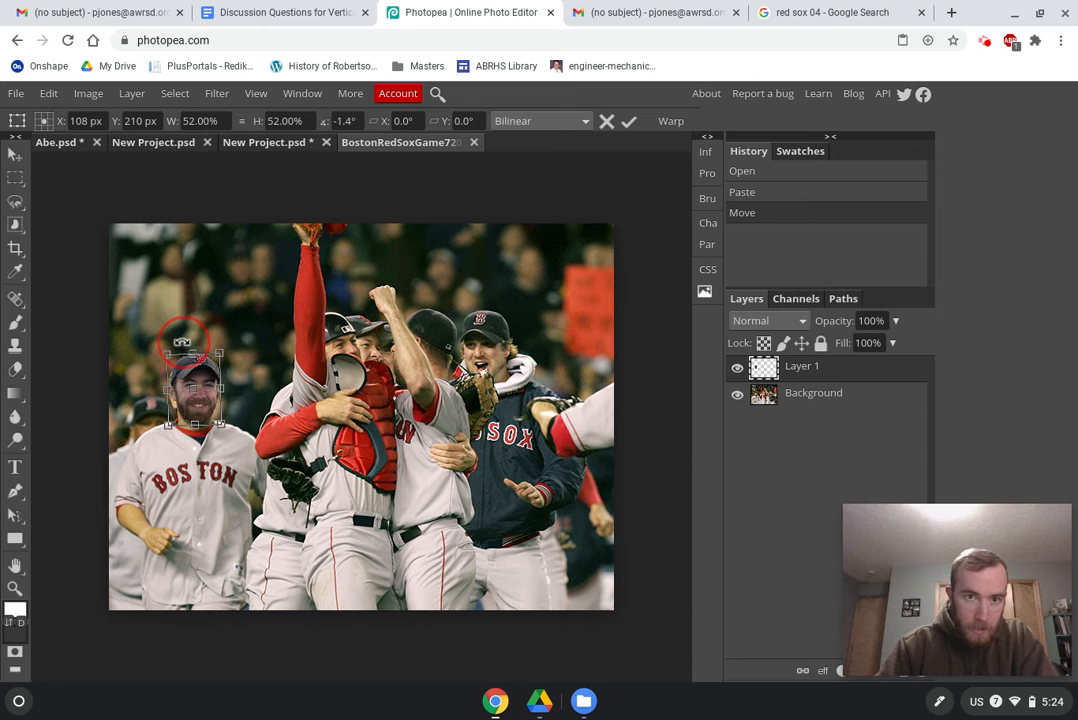
click(360, 121)
key(BackSpace)
key(BackSpace)
text(5)
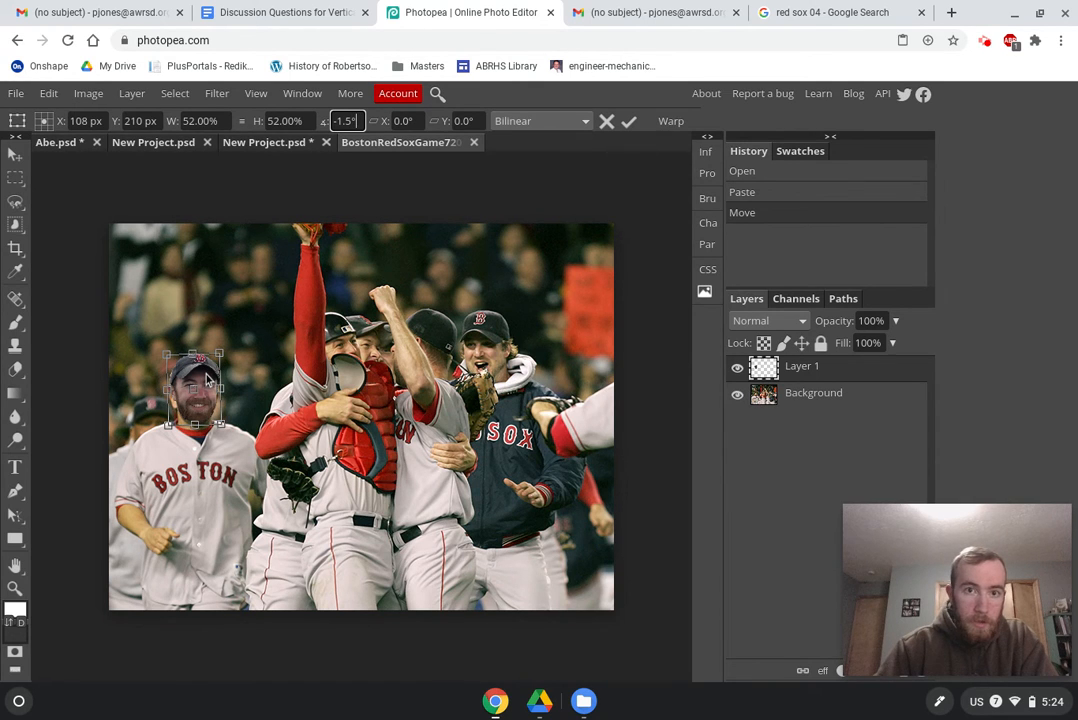
drag(208, 380, 203, 380)
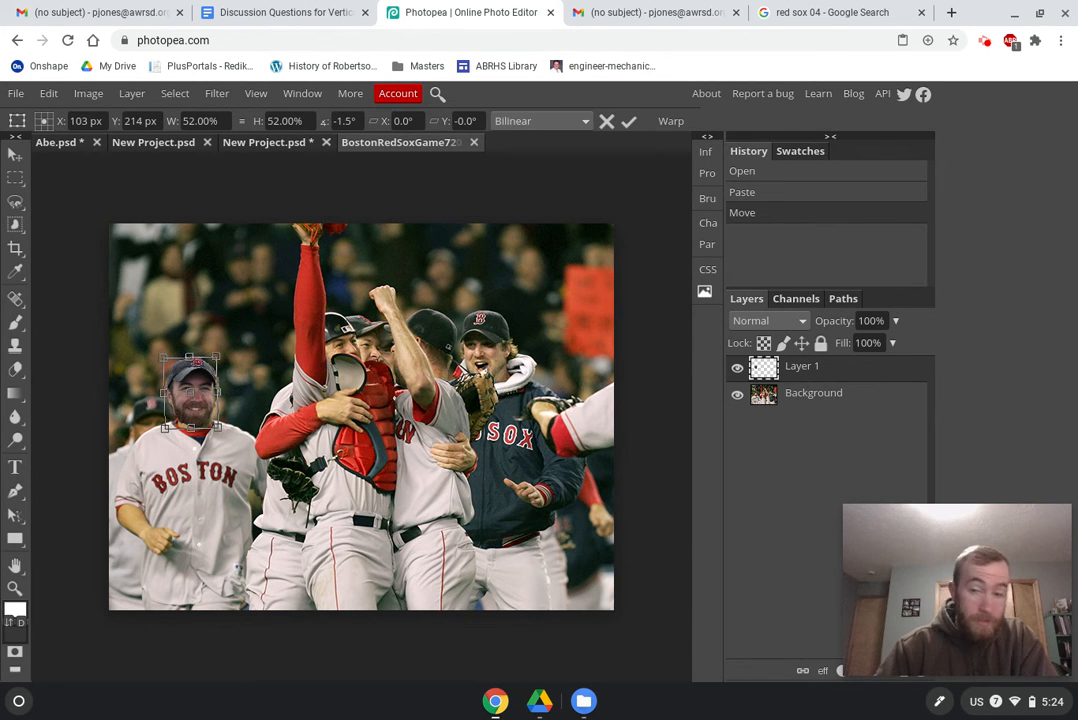
Step: Apply the head's free transform and turn off the transform controls
click(629, 122)
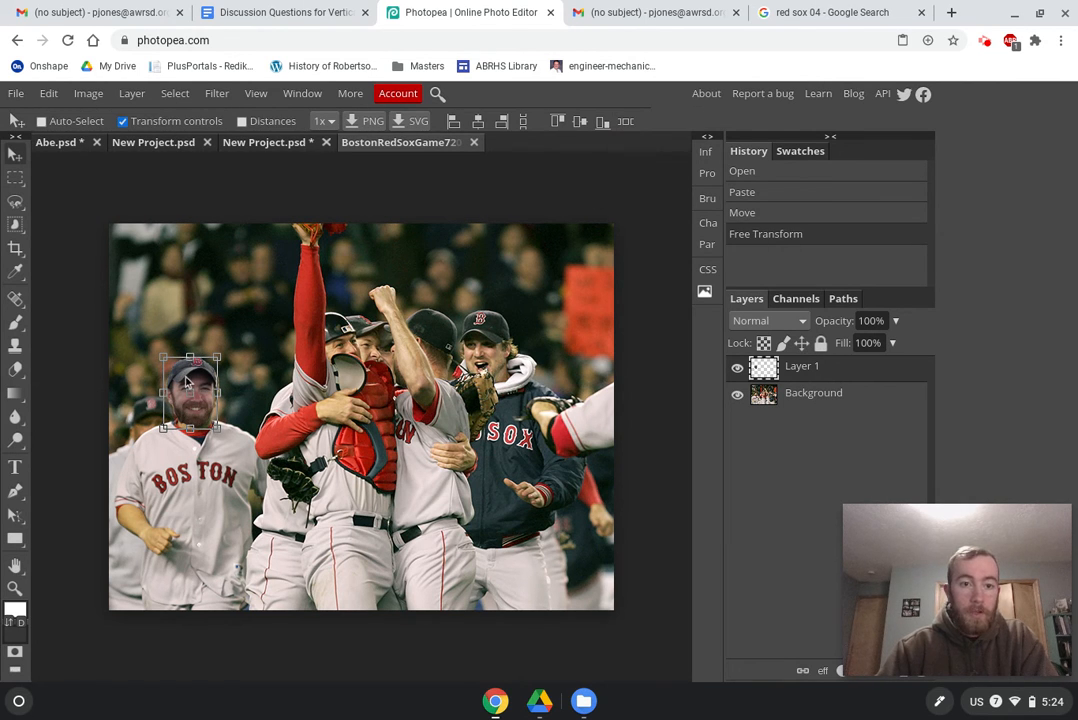
click(122, 121)
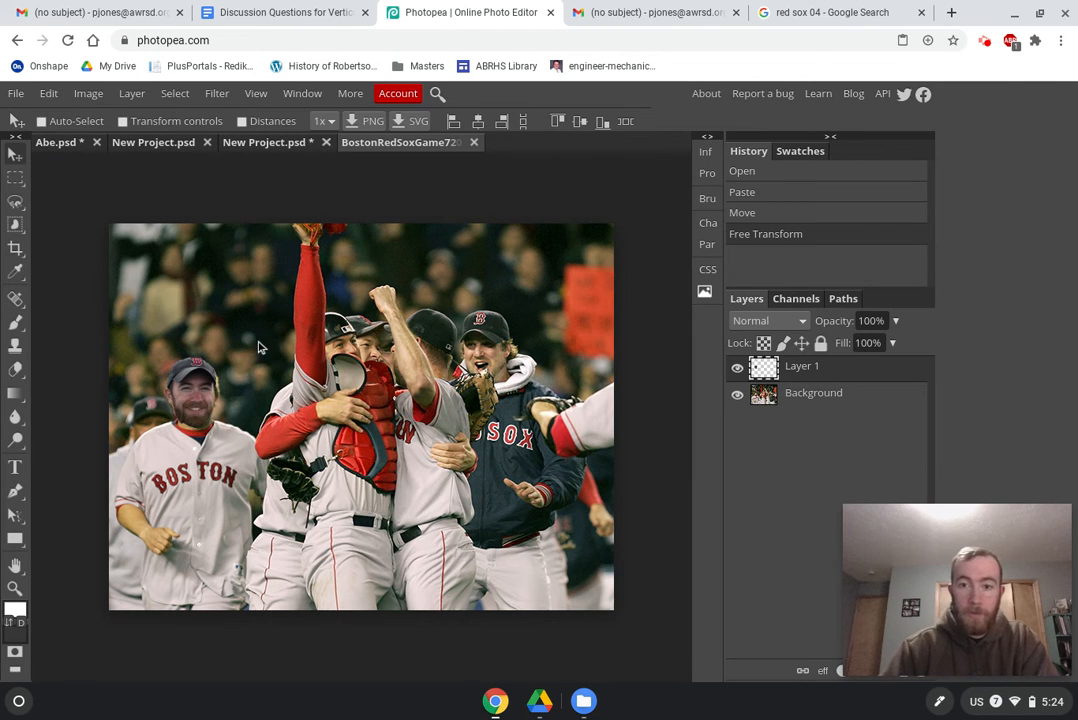
mouse_move(955, 573)
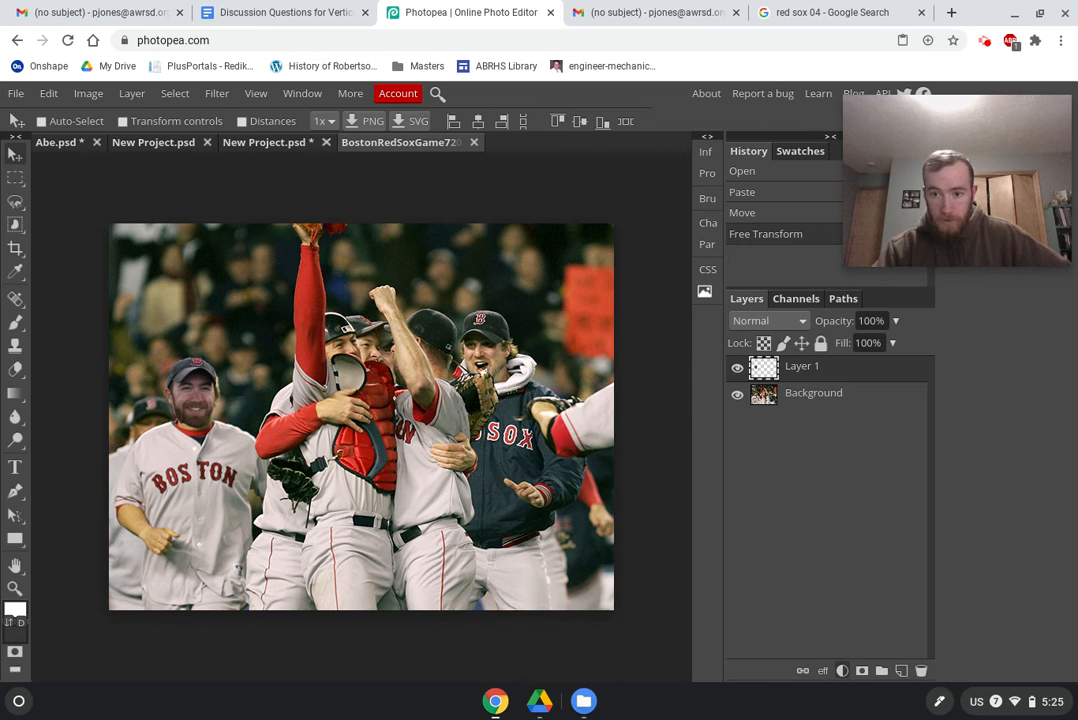
Step: Add a Hue/Saturation adjustment layer above Layer 1 and clip it to the head
click(842, 671)
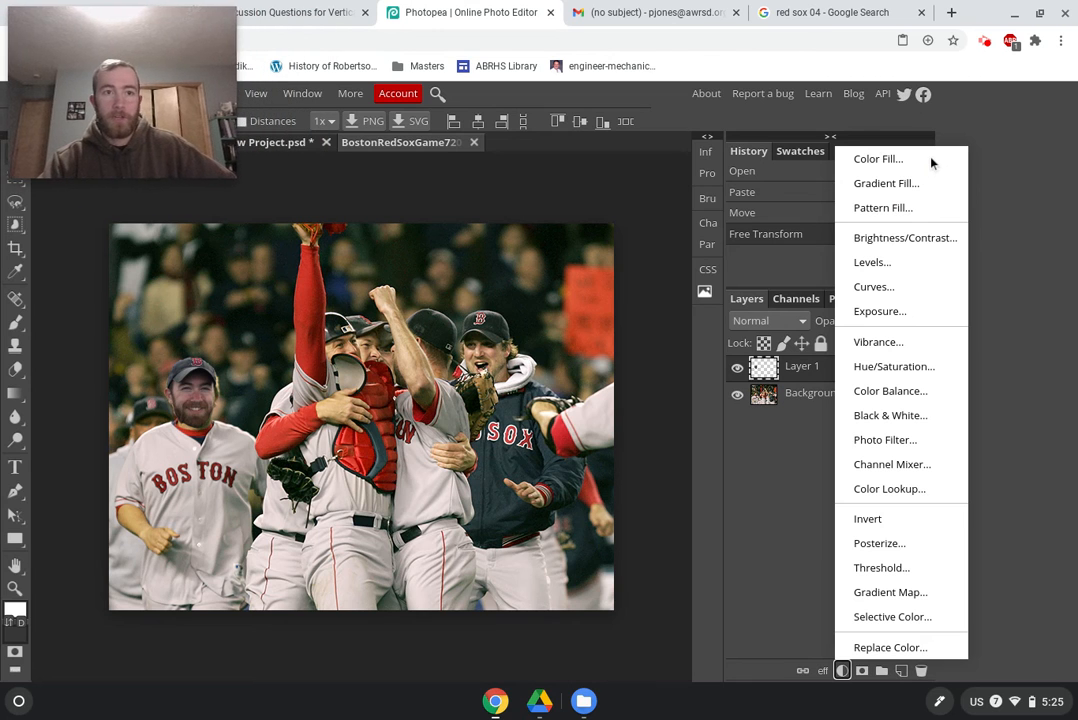
click(918, 376)
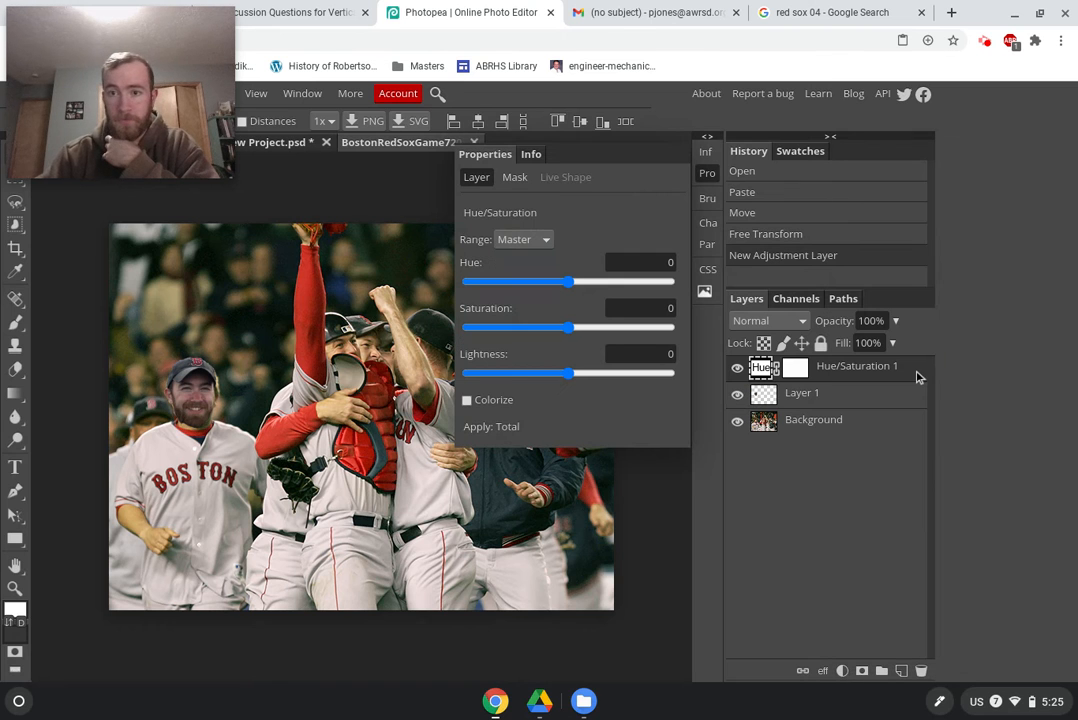
right_click(836, 376)
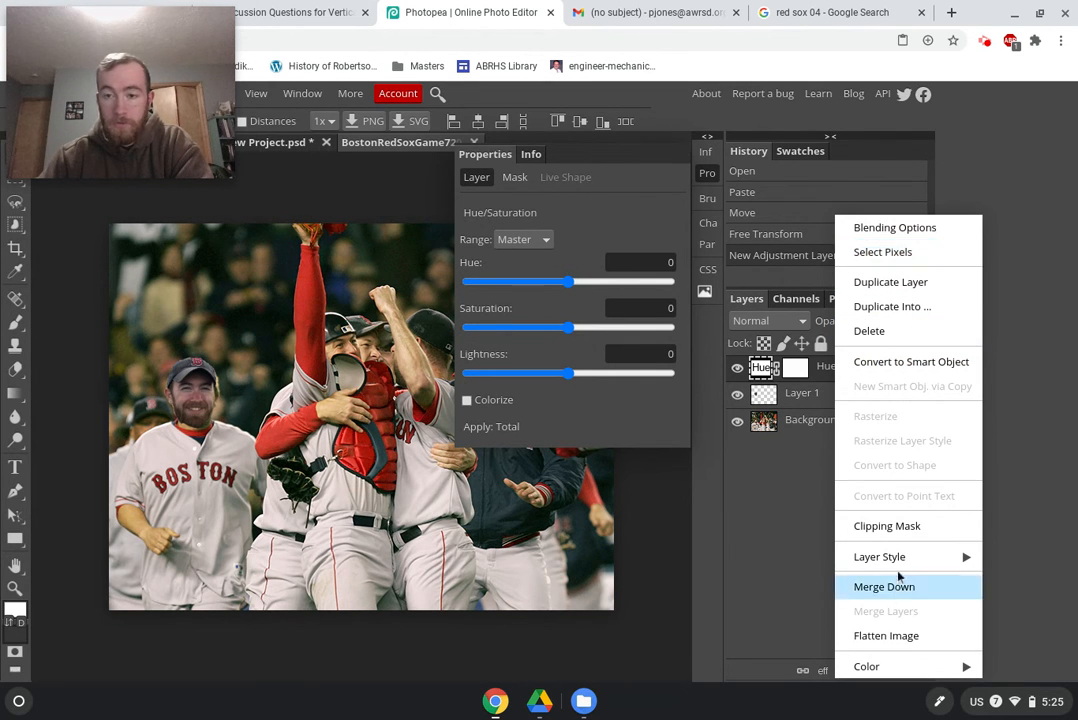
click(871, 527)
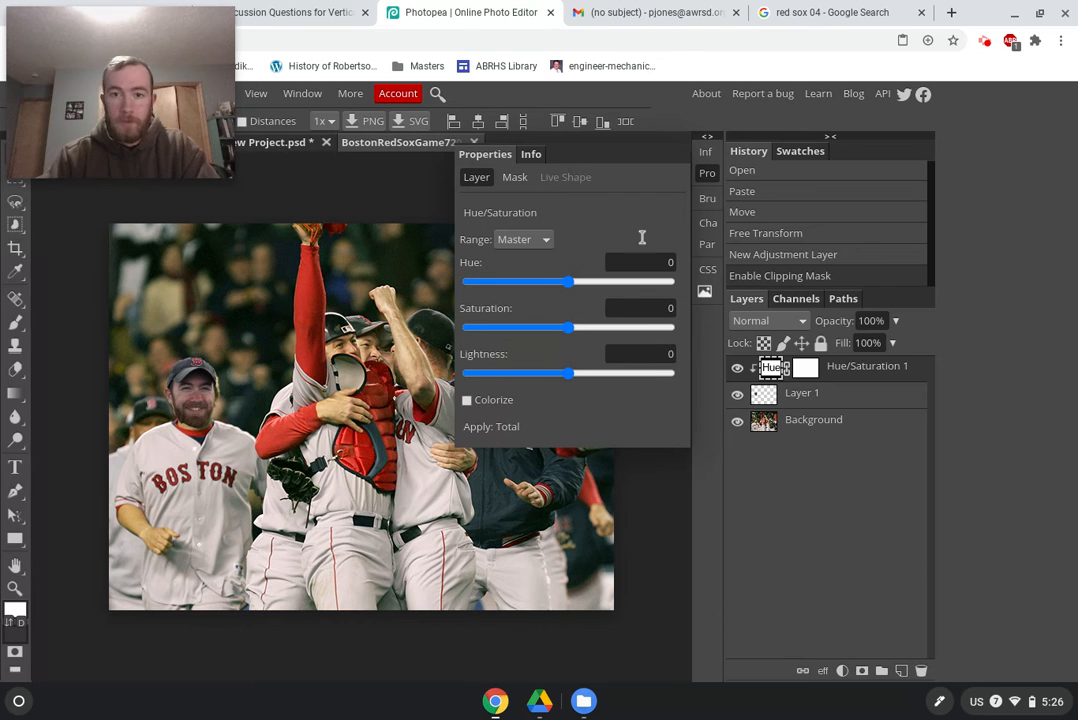
Step: Set the head's Hue/Saturation adjustment to Hue 18 and Saturation 12
mouse_move(574, 289)
mouse_down()
mouse_move(650, 283)
mouse_move(484, 287)
mouse_move(645, 288)
mouse_move(578, 283)
mouse_up()
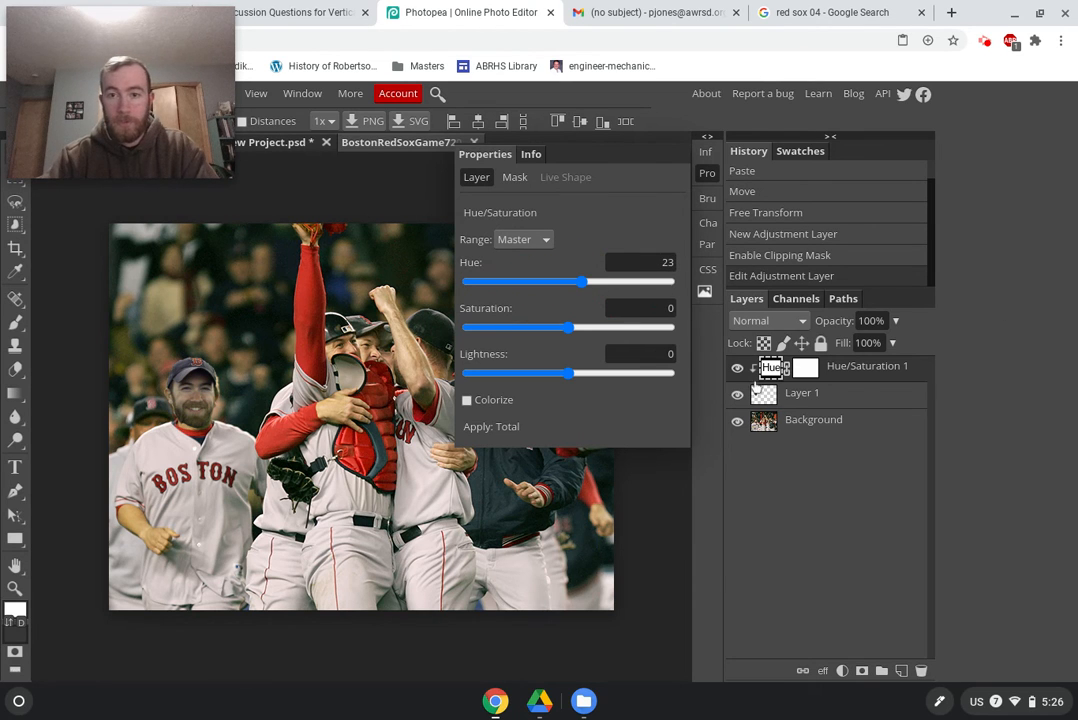
drag(585, 290, 578, 290)
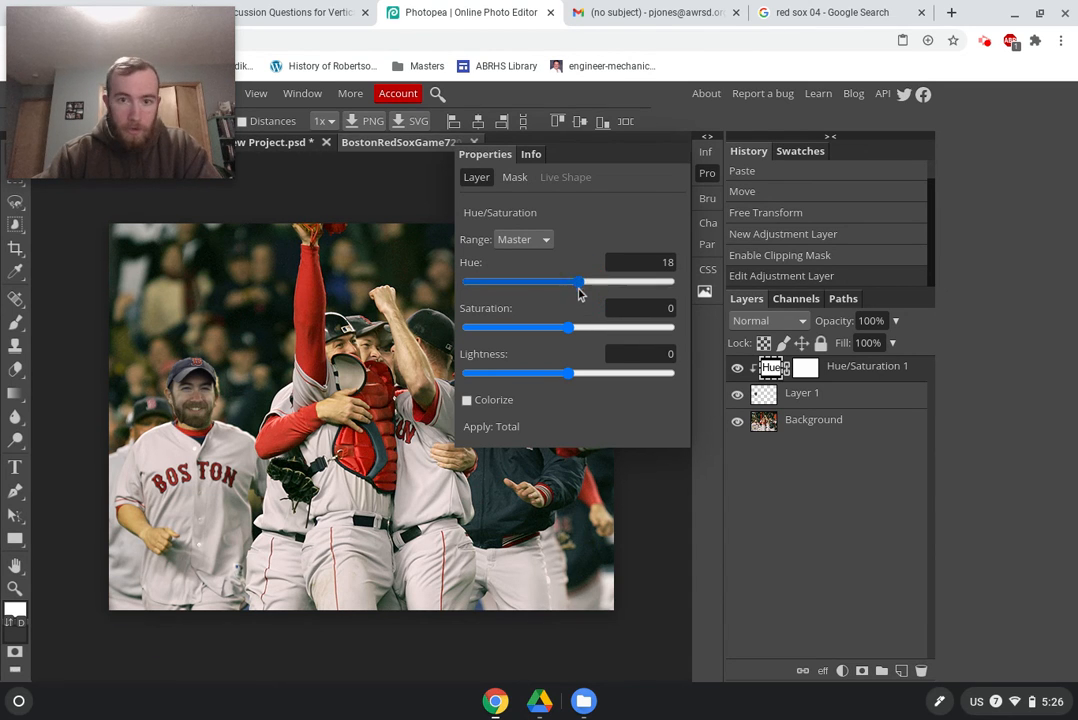
drag(576, 333, 571, 380)
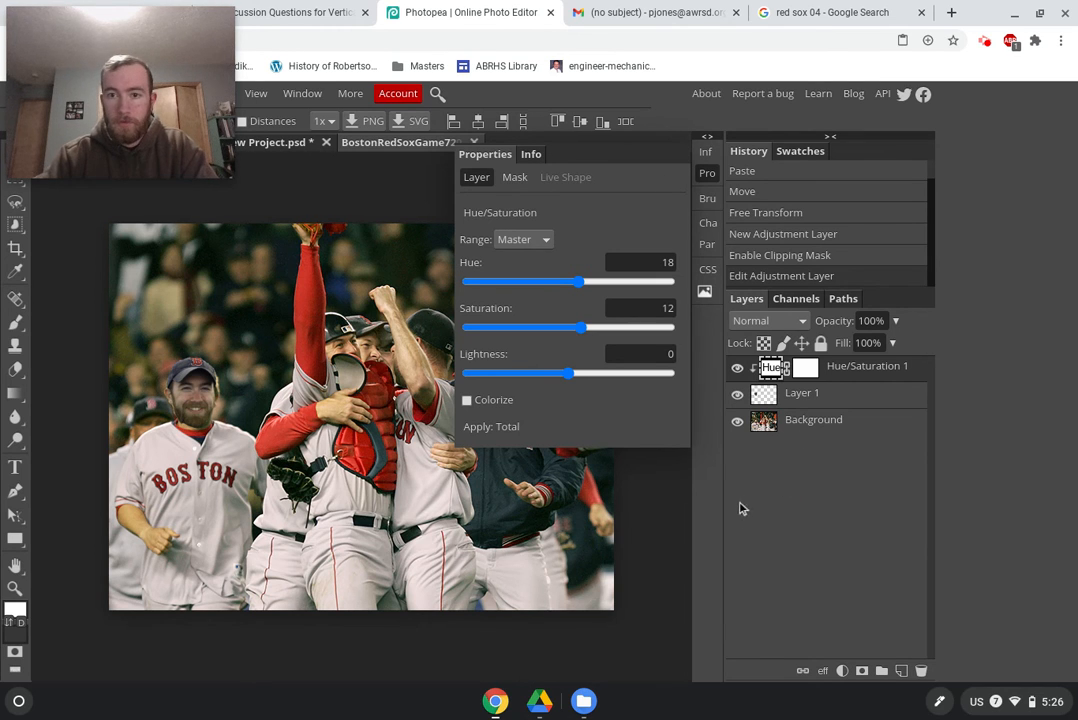
Step: Add a Color Balance adjustment layer, place it above the Hue/Saturation layer and make it a clipping mask for the head
click(815, 393)
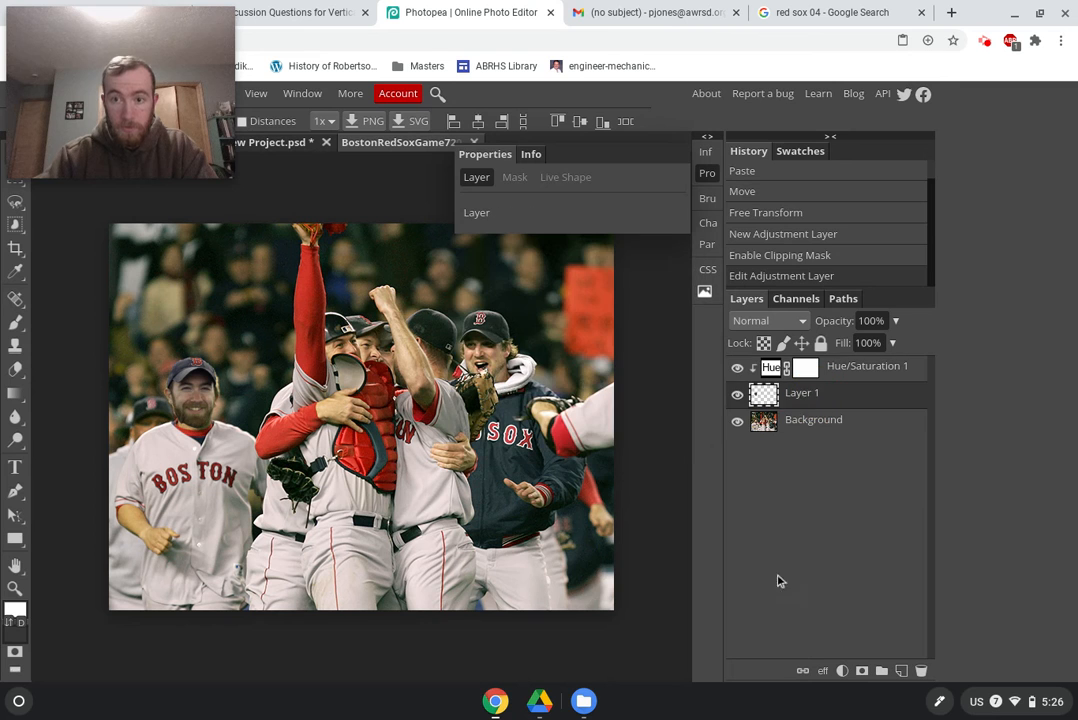
click(842, 670)
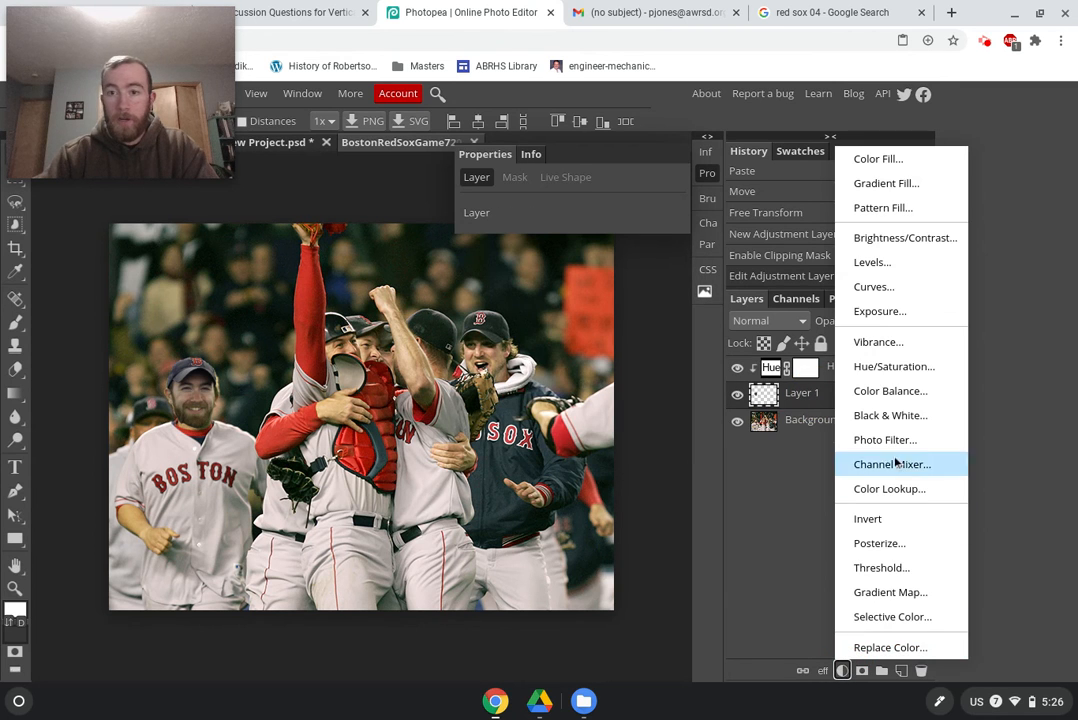
click(892, 392)
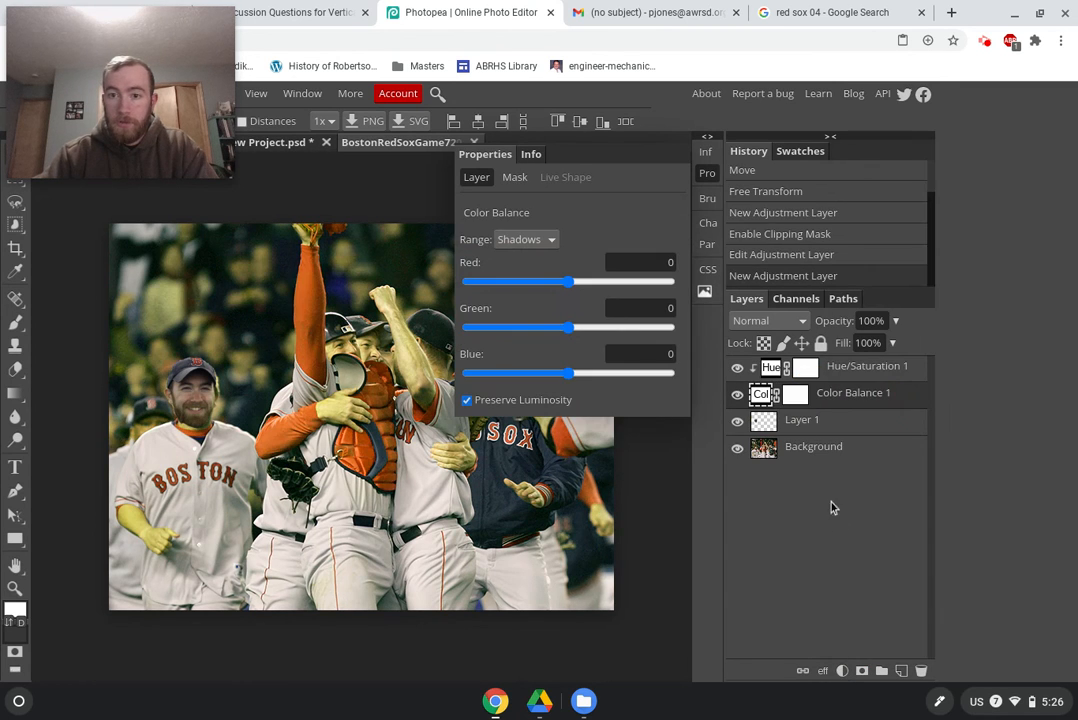
mouse_move(843, 407)
mouse_down()
mouse_move(845, 375)
mouse_move(844, 395)
mouse_up()
right_click(847, 380)
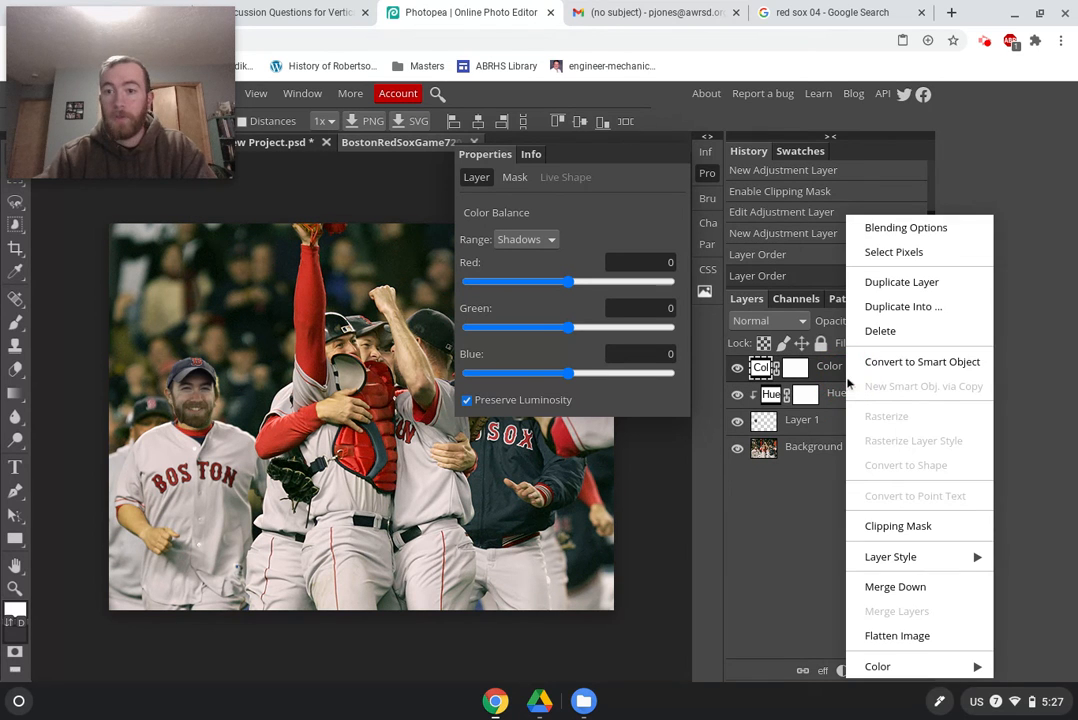
click(900, 533)
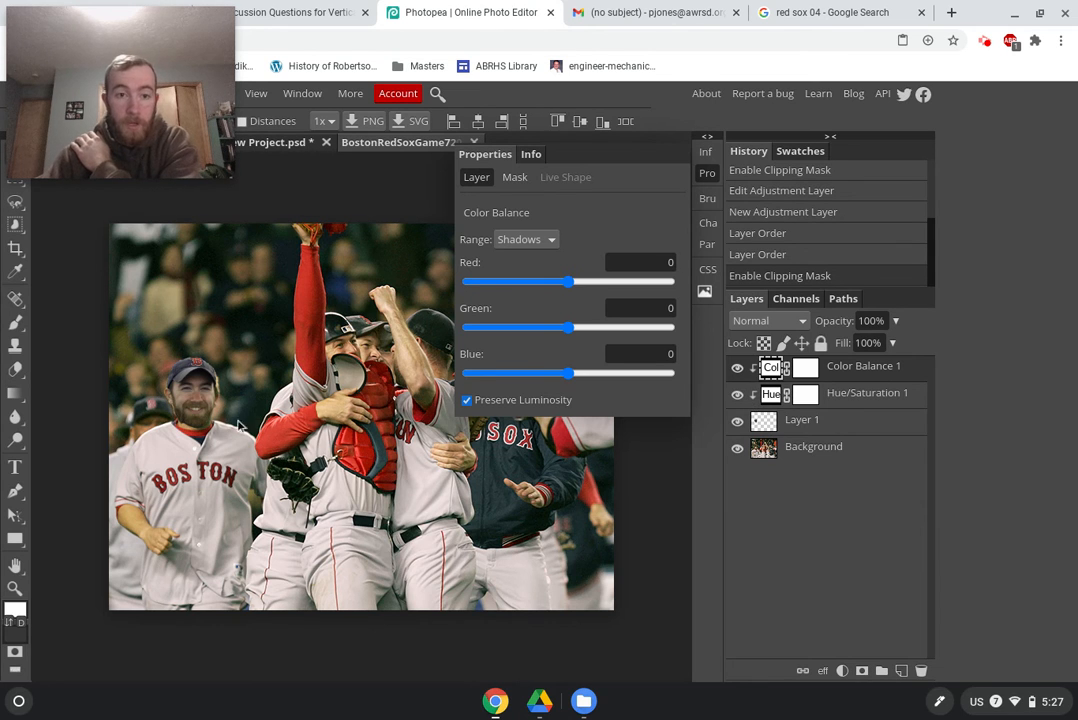
Step: Try Color Balance shadows of Red 20, Green 81 and Blue 32 on the head
mouse_move(569, 283)
mouse_down()
mouse_move(662, 286)
mouse_move(535, 295)
mouse_move(517, 284)
mouse_move(590, 284)
mouse_up()
drag(568, 328, 652, 345)
drag(570, 375, 601, 375)
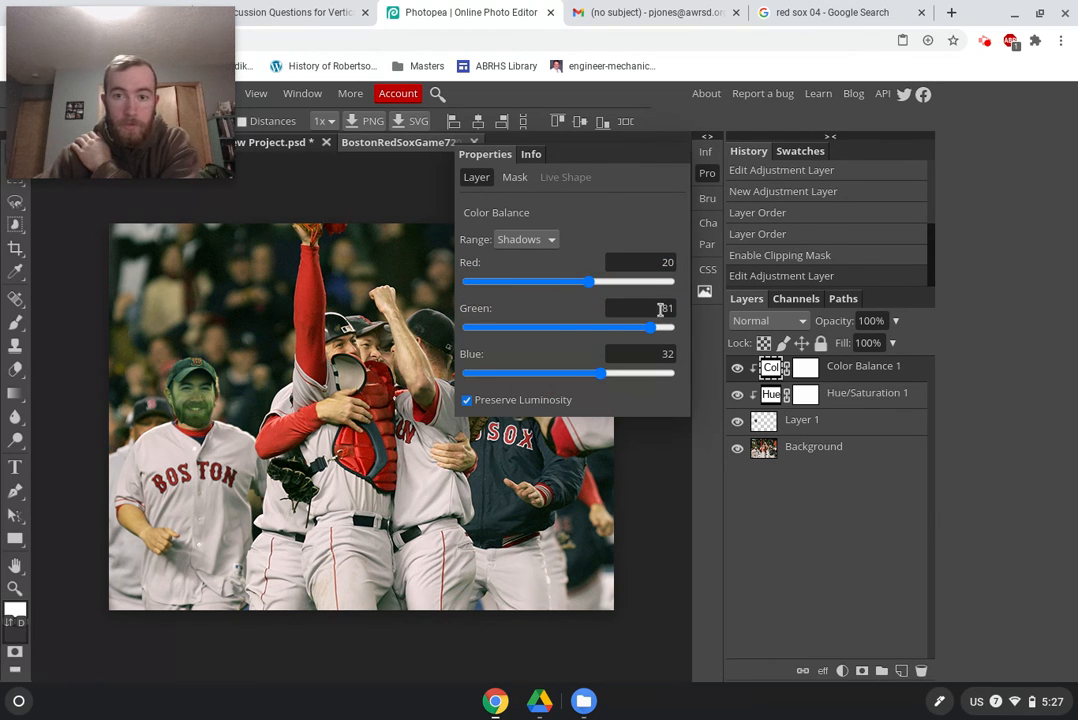
Step: Reset the Red, Green and Blue shadow values of the Color Balance adjustment to 0
click(666, 264)
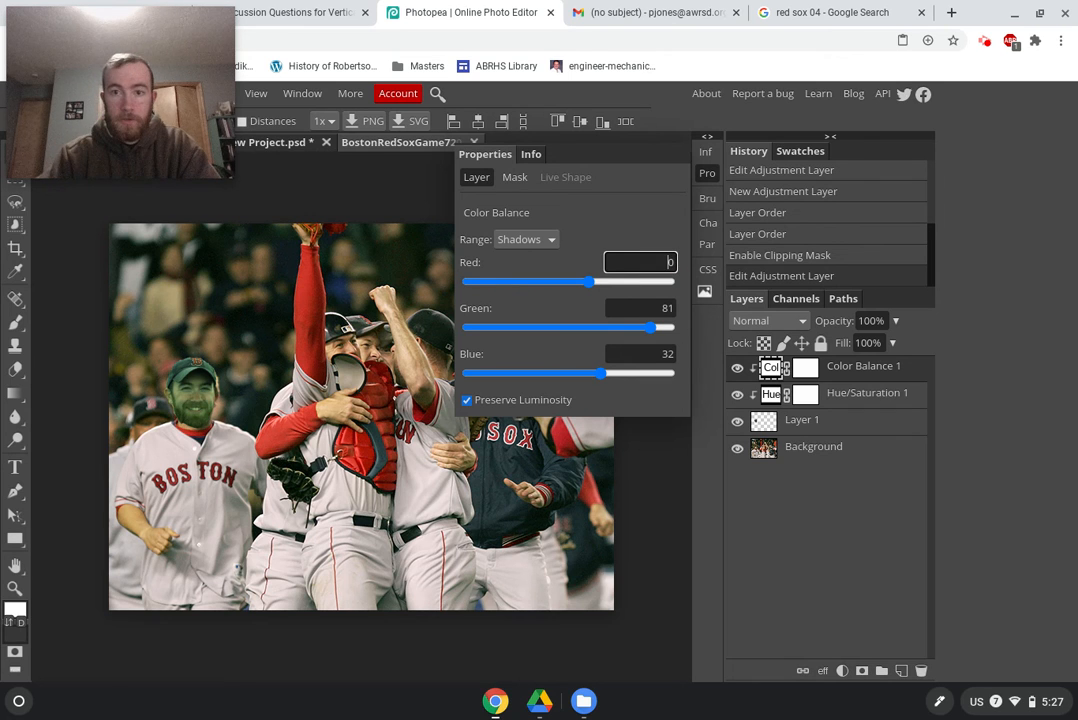
text(0)
click(652, 307)
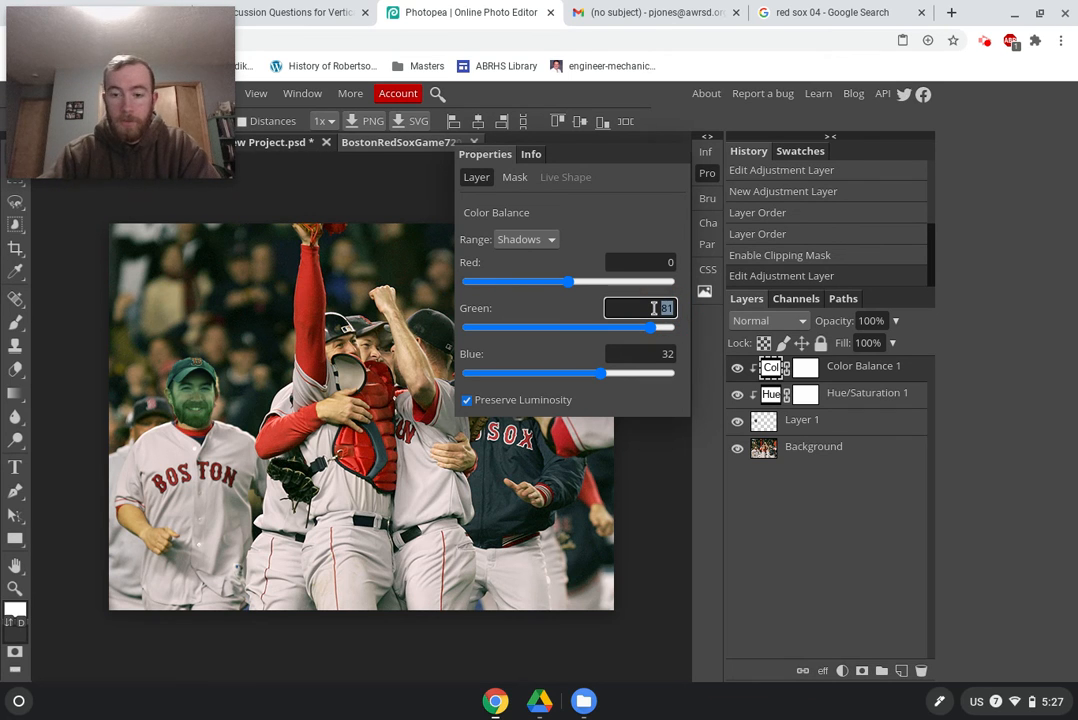
text(0)
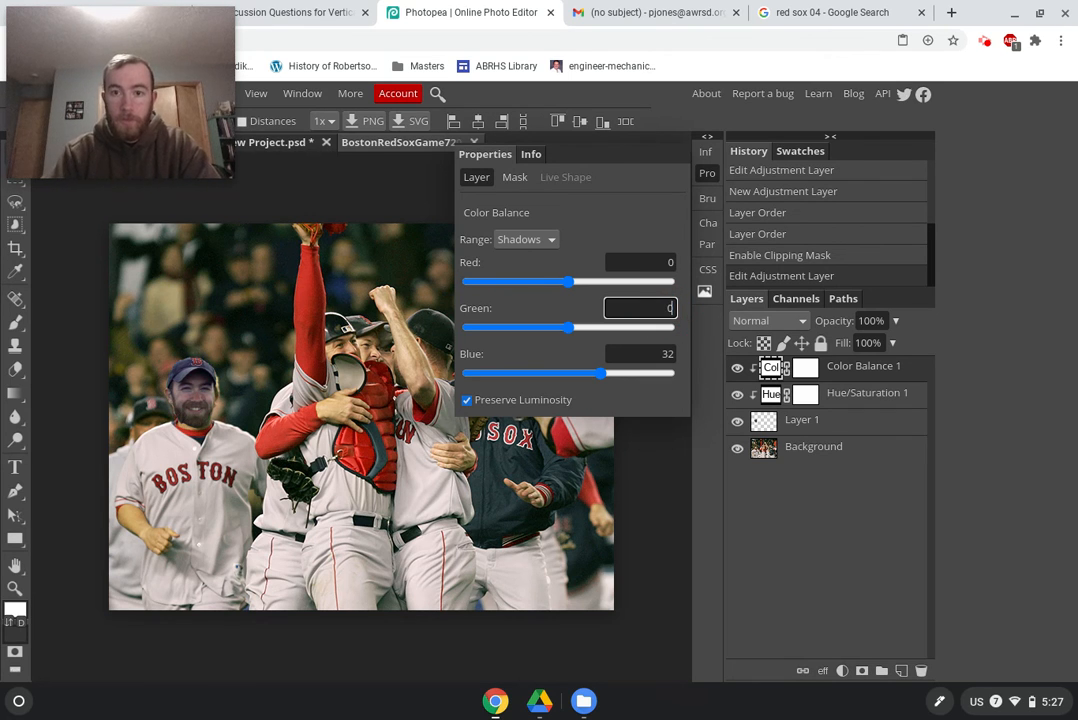
click(655, 353)
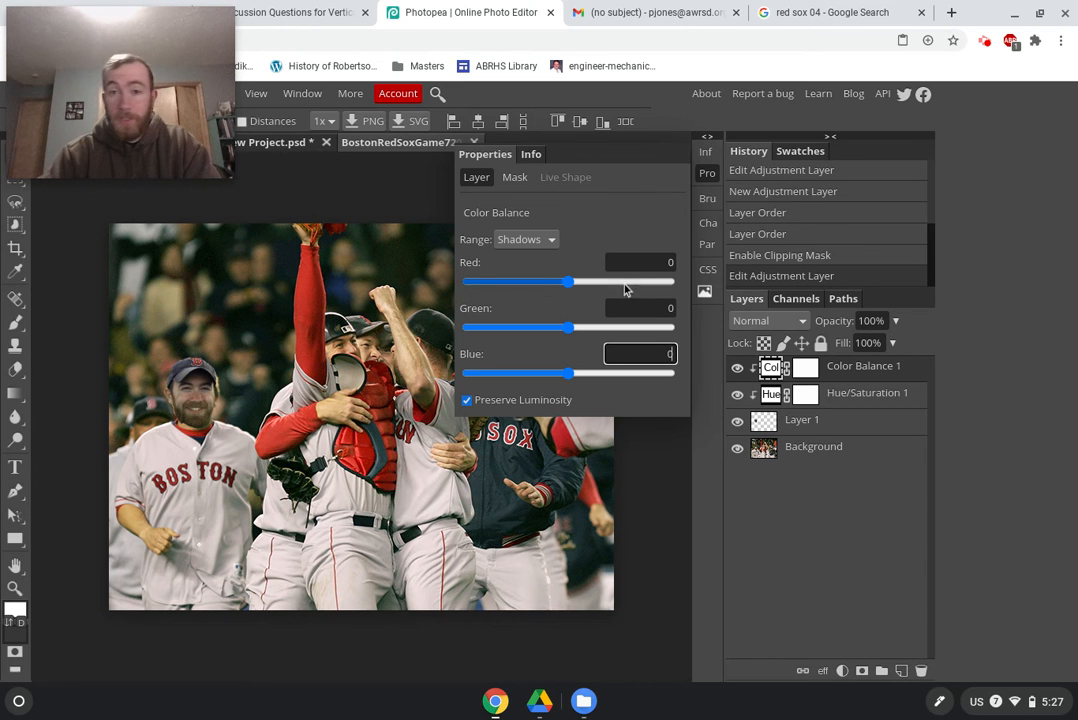
Step: Set the Color Balance shadows to Red 14, Green 7 and Blue -10, and close the settings with the Background layer selected
click(579, 285)
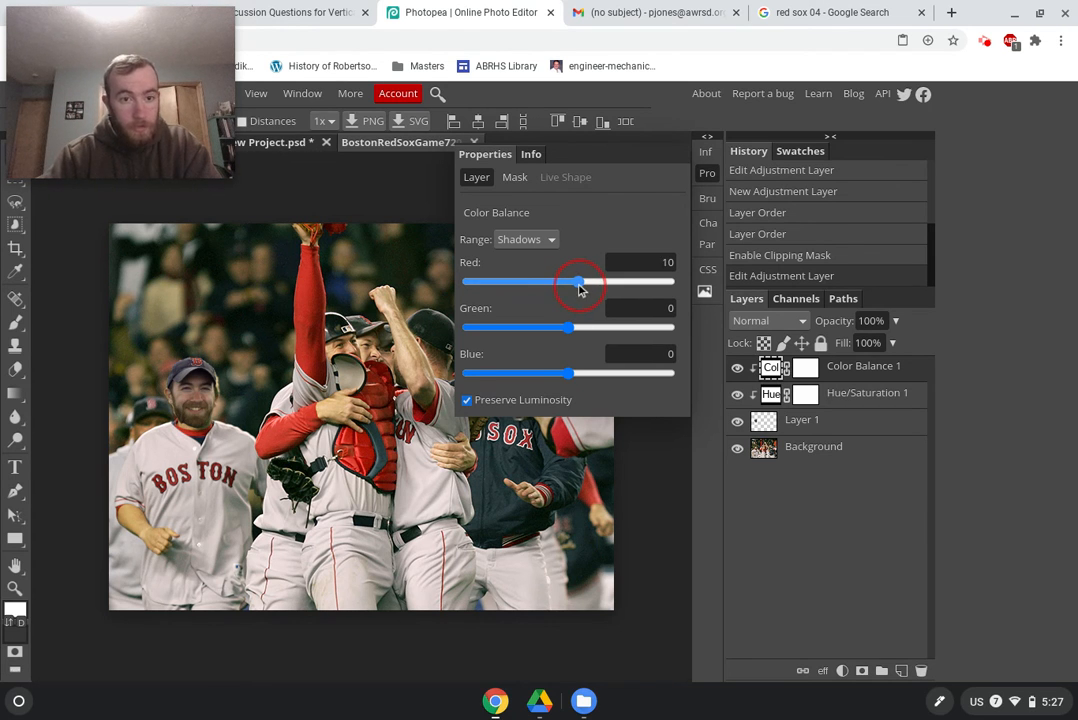
drag(581, 289, 584, 289)
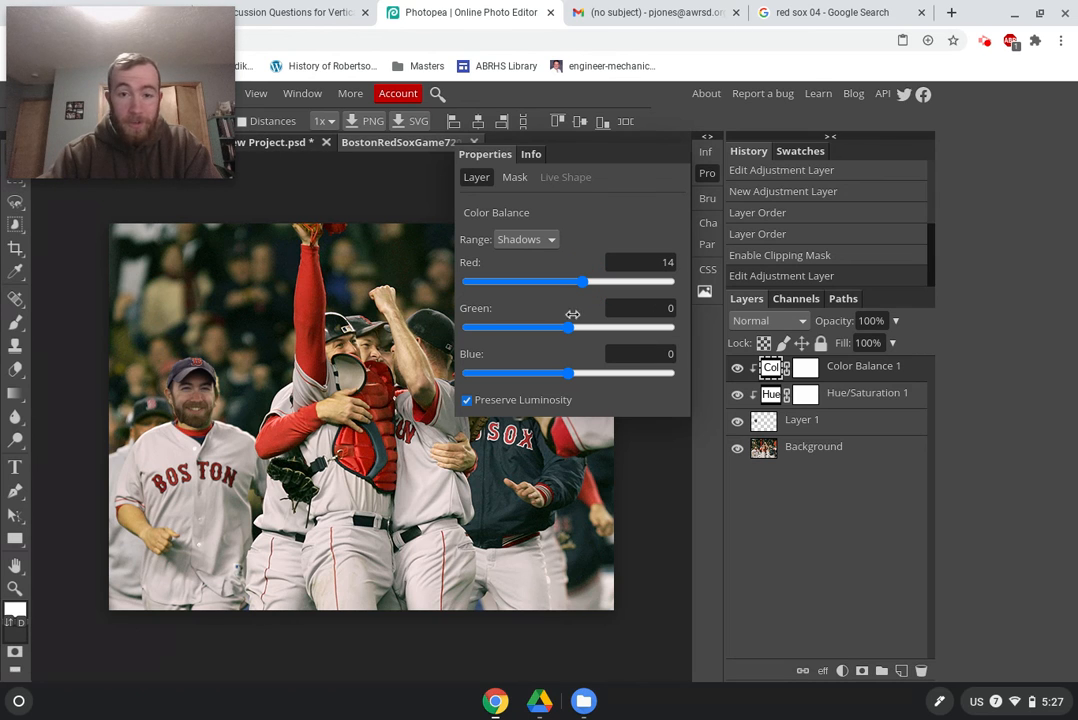
click(581, 328)
drag(579, 329, 577, 330)
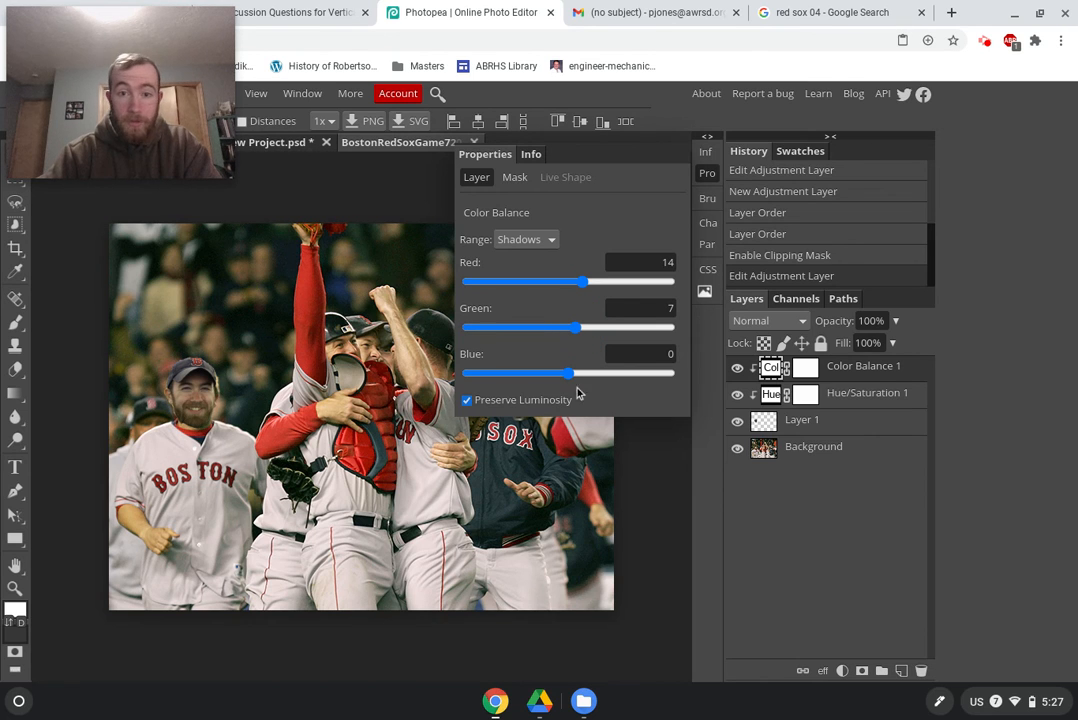
drag(573, 373, 558, 381)
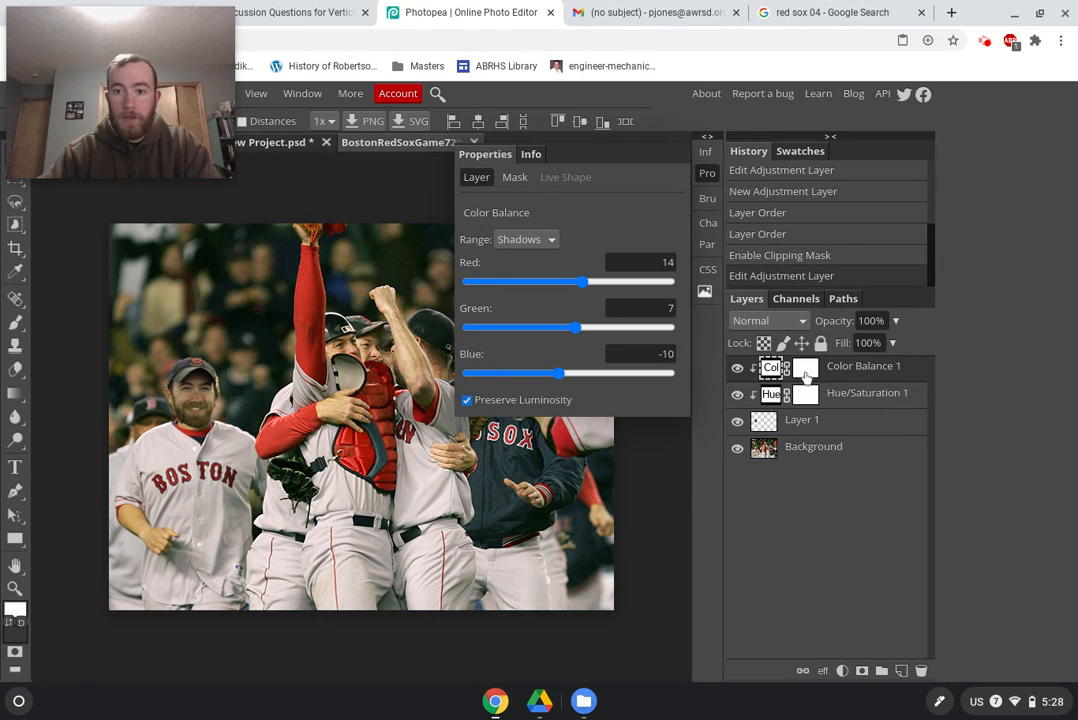
click(833, 449)
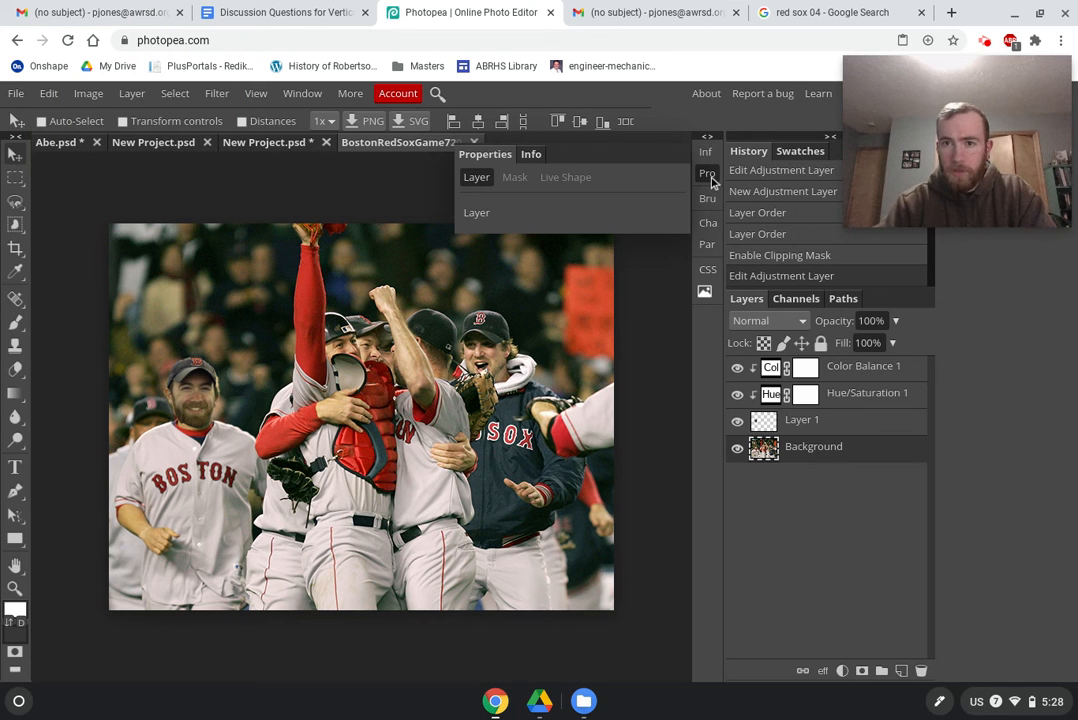
click(710, 178)
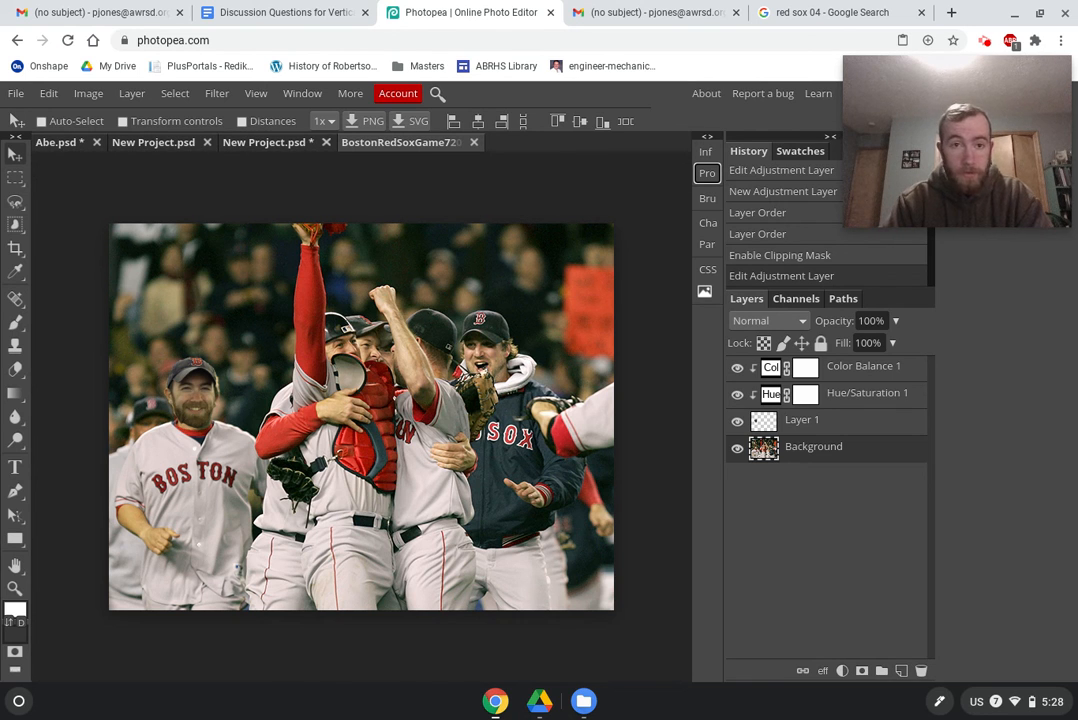
Step: Look at the composite in Abe.psd and return to the Red Sox celebration document
click(78, 142)
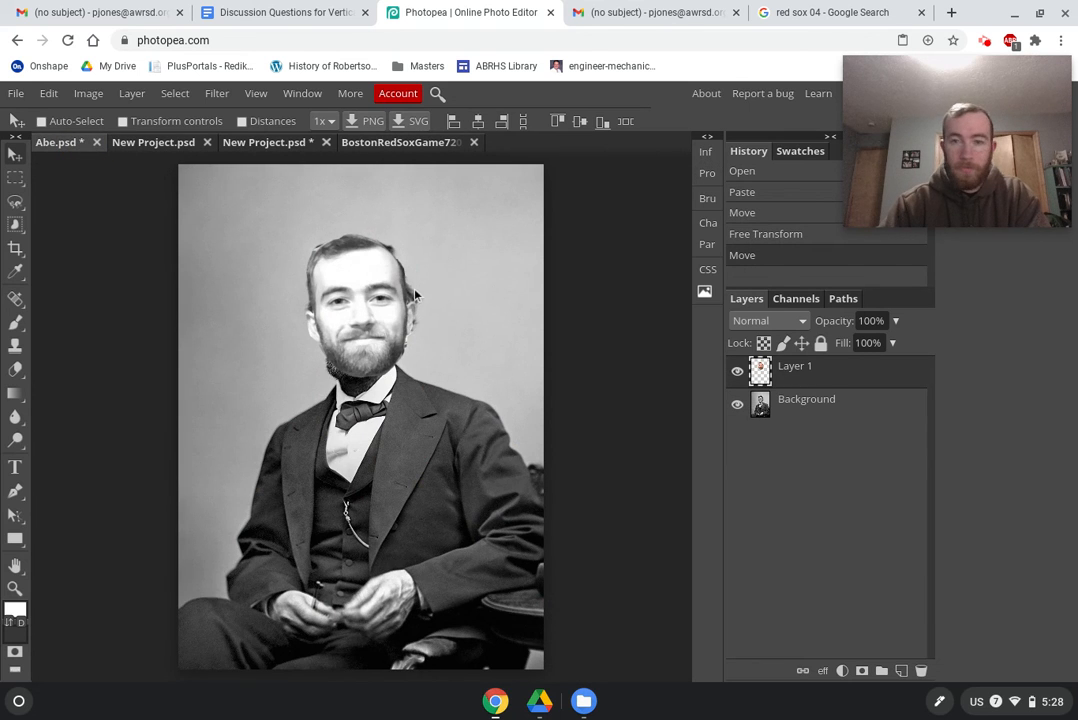
click(390, 142)
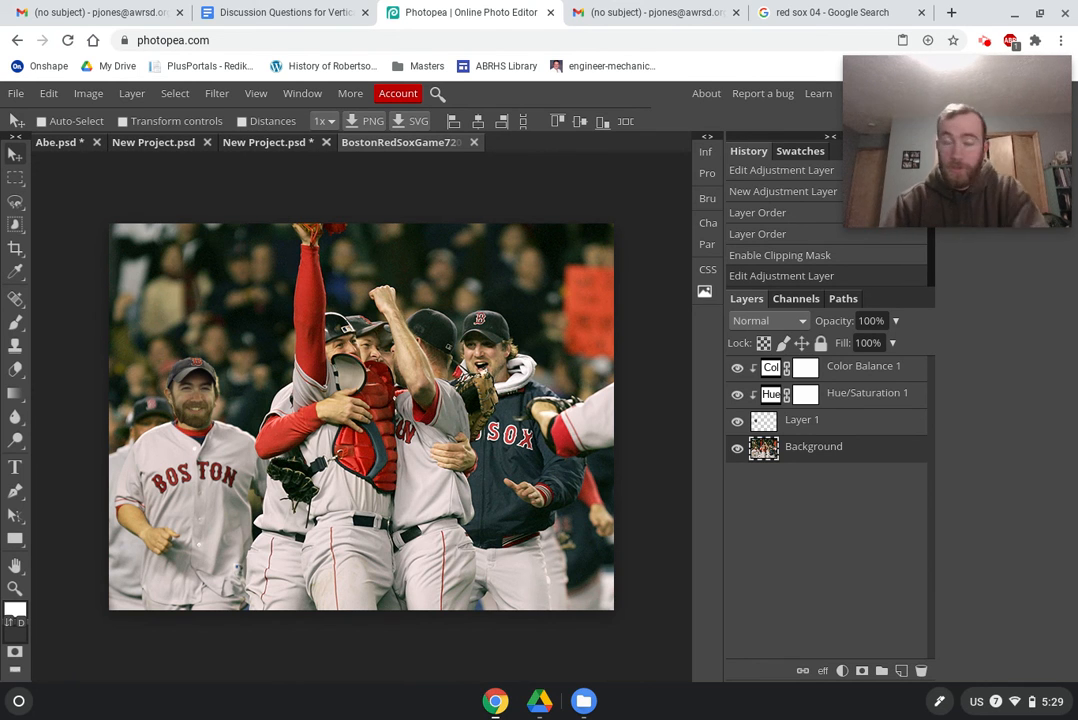
Step: Export the finished Red Sox composite as a JPG at 100% quality and save it
click(16, 93)
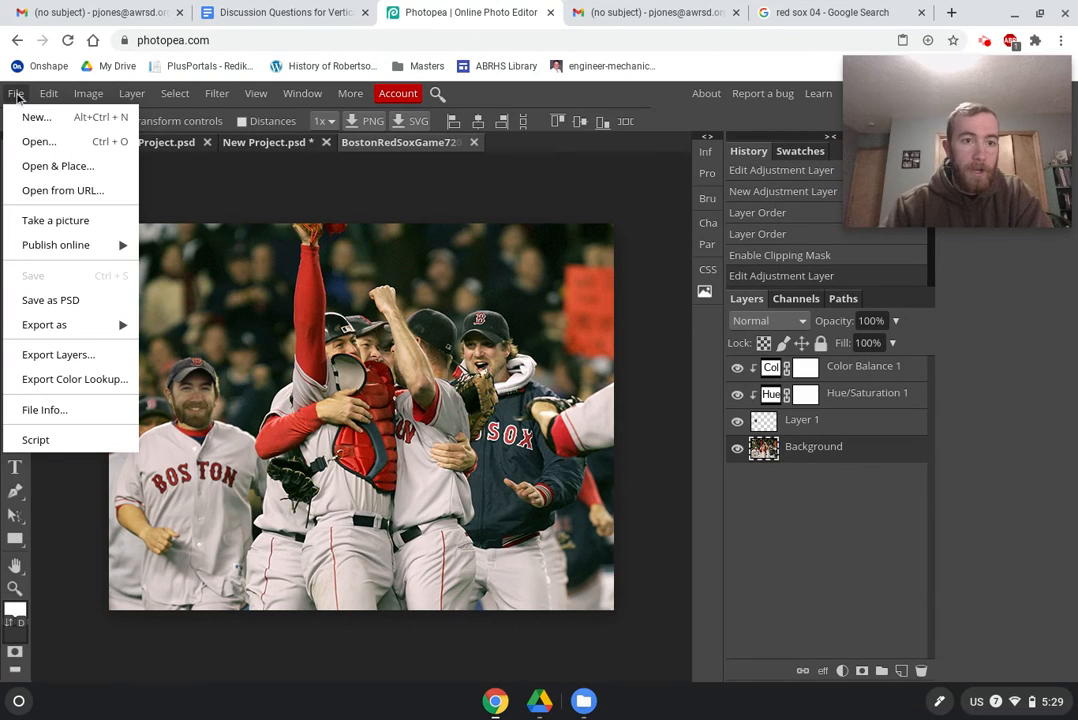
mouse_move(80, 340)
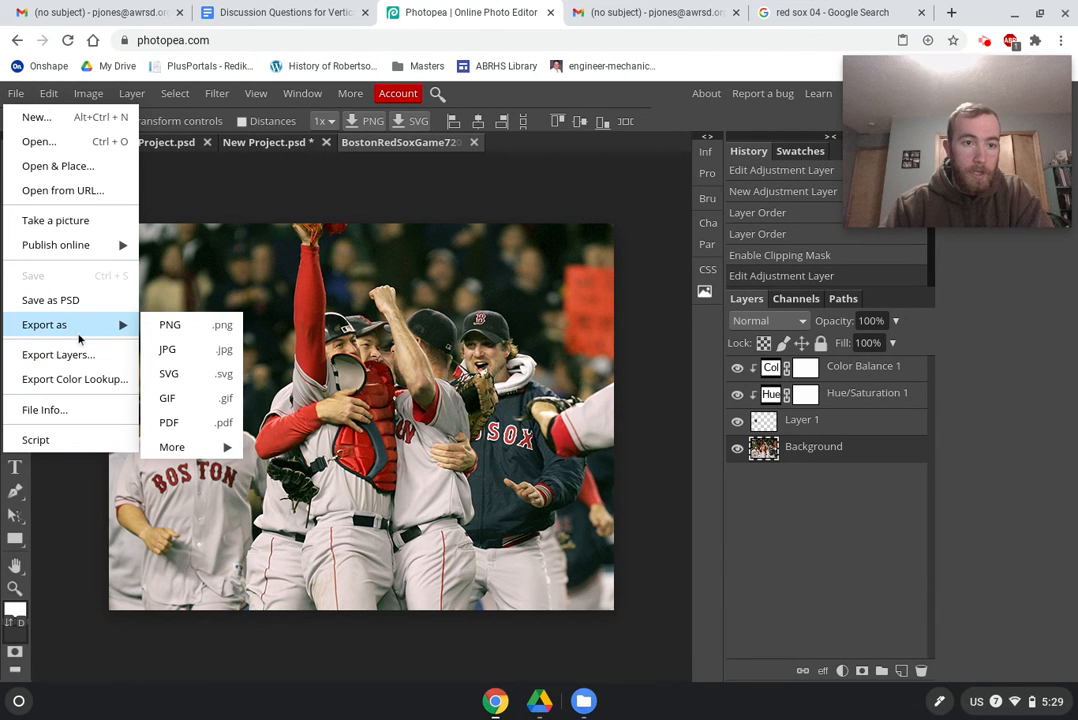
click(215, 350)
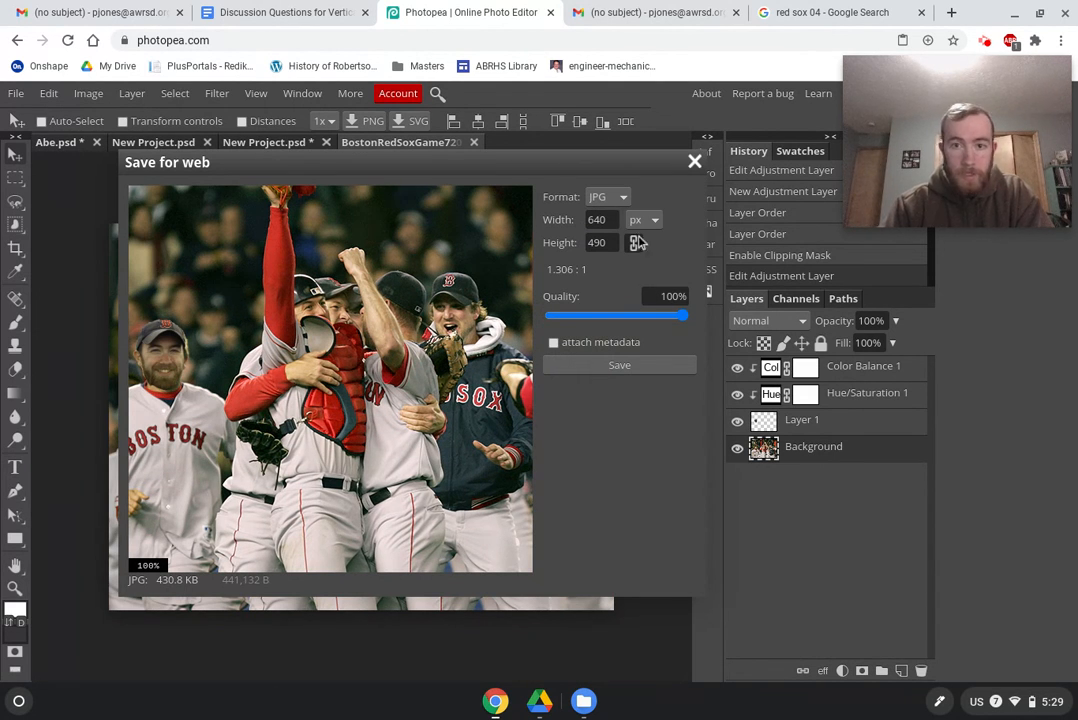
drag(683, 321, 705, 313)
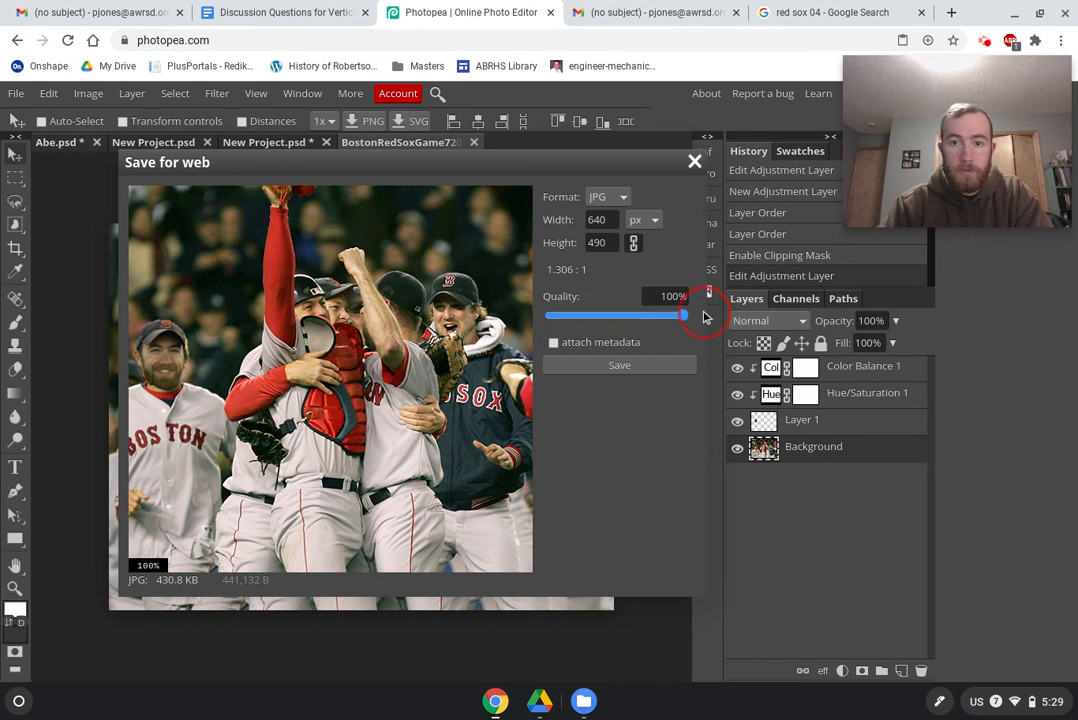
scroll(283, 306, down, 1)
scroll(337, 362, up, 2)
scroll(337, 362, down, 1)
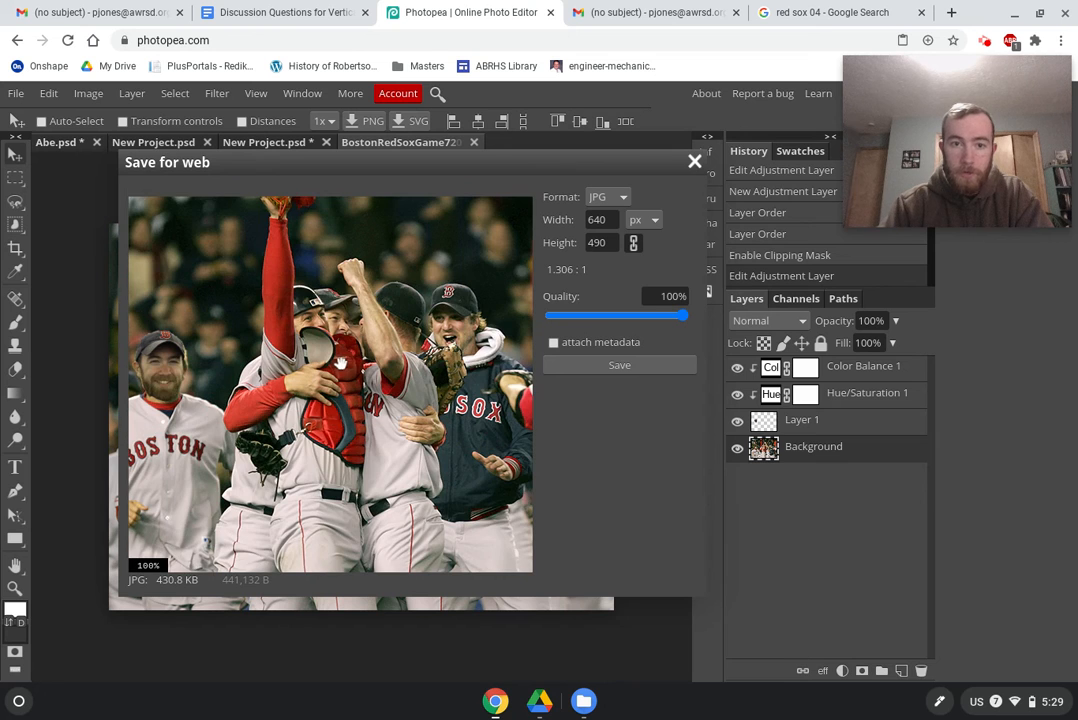
click(651, 368)
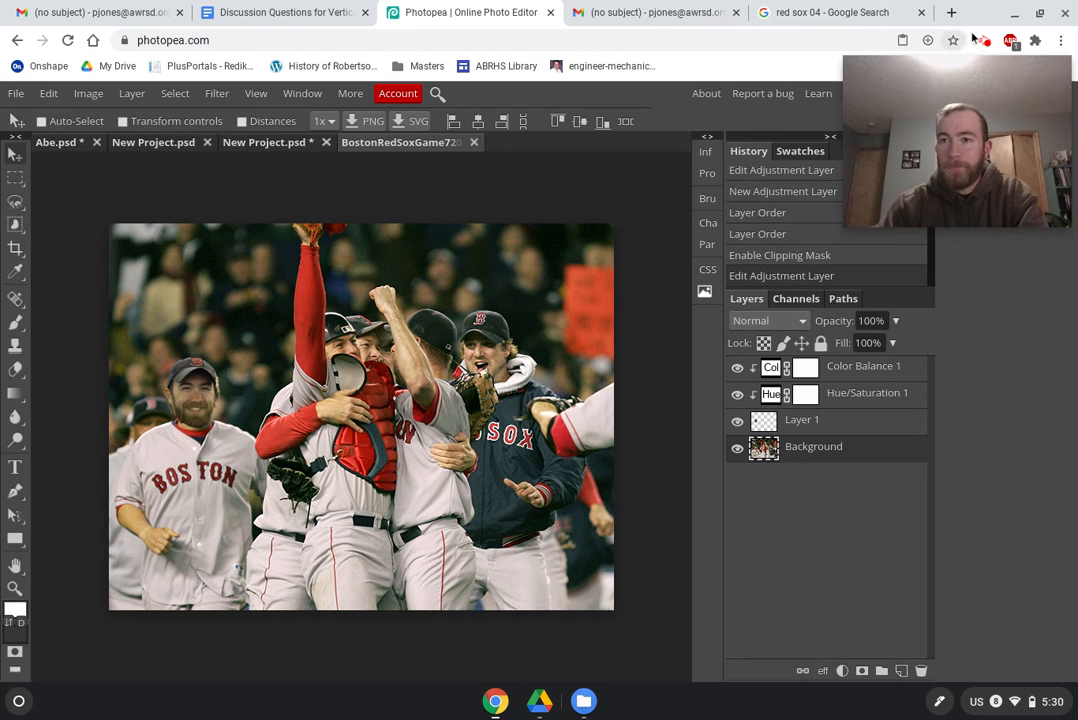
mouse_move(1013, 110)
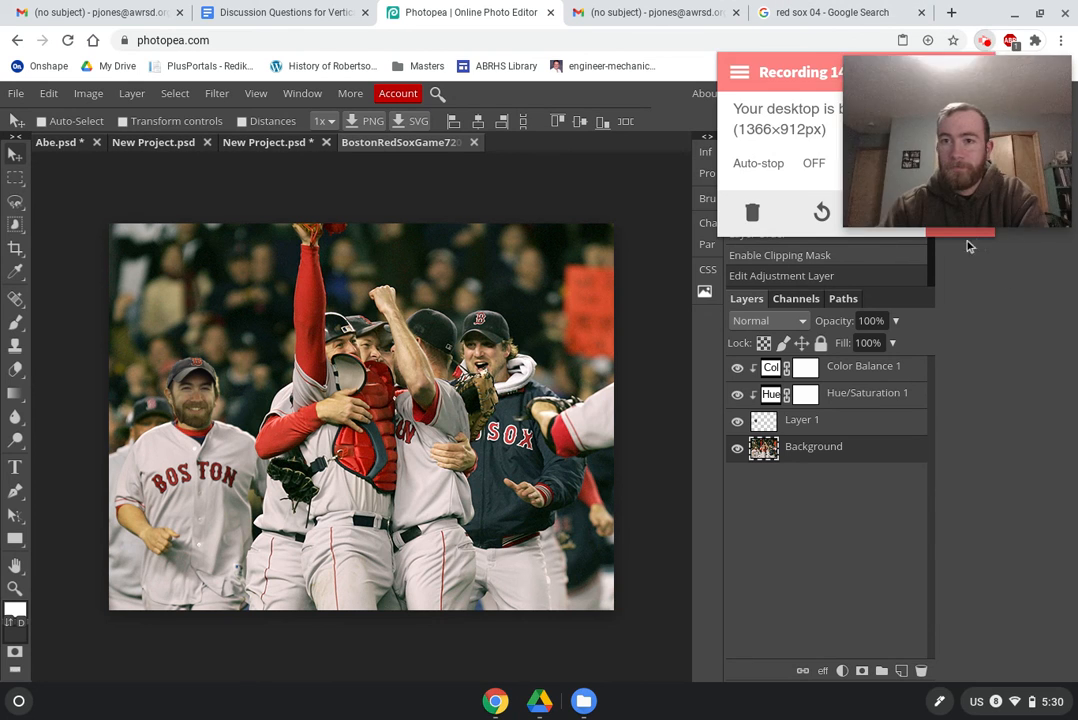